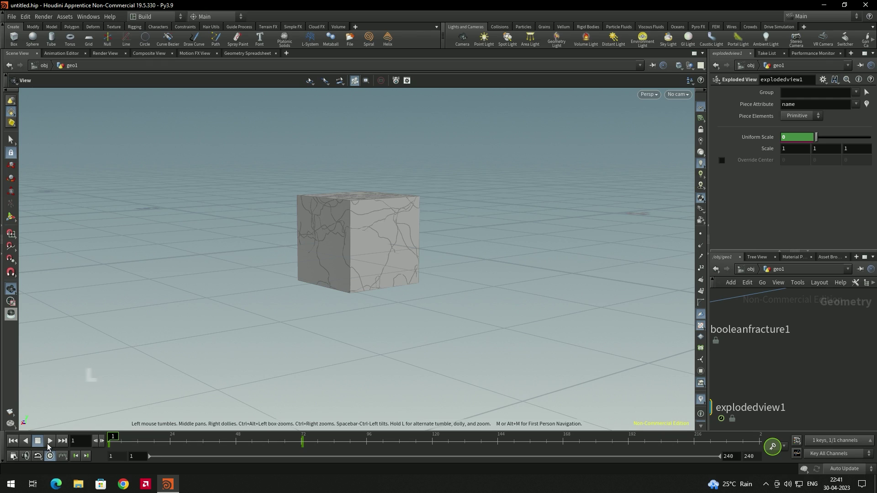
- Play back the exploded view animation of the fractured cube, stop it and return to the first frame
{"action": "left_click_drag", "start_coordinate": [472, 275], "coordinate": [385, 282]}
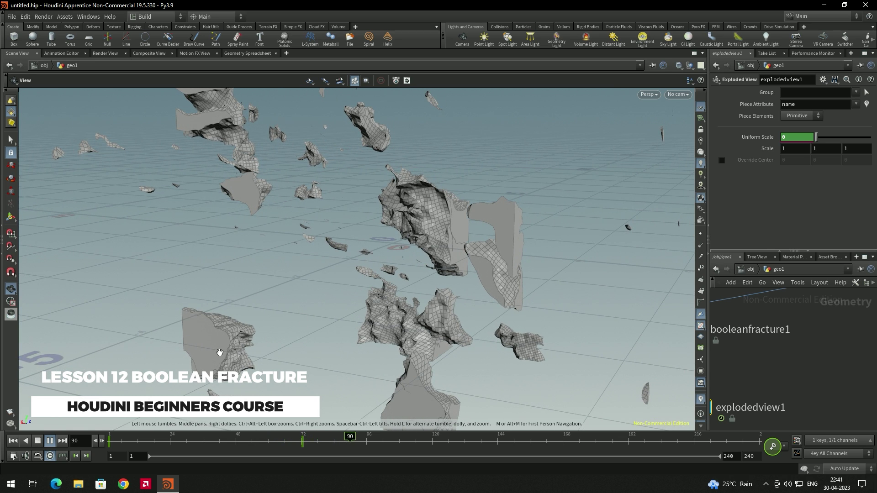
{"action": "left_click", "coordinate": [37, 442]}
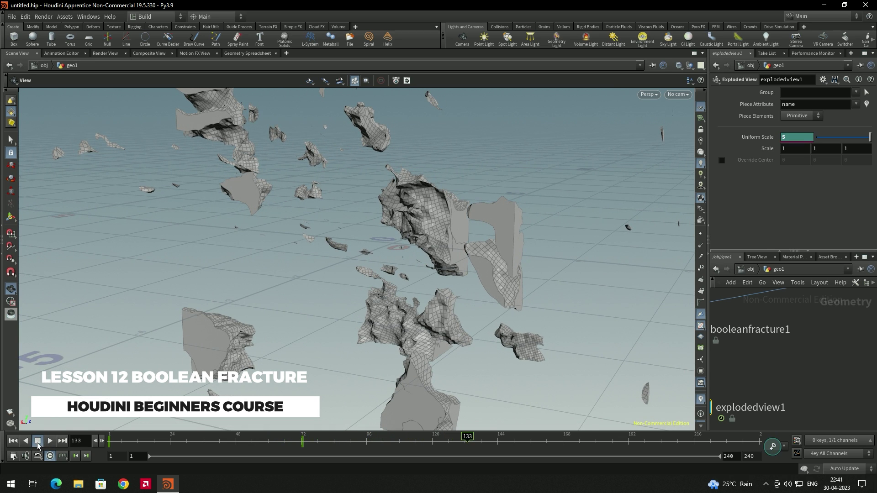
{"action": "left_click", "coordinate": [12, 441]}
{"action": "mouse_move", "coordinate": [356, 310]}
{"action": "left_mouse_down"}
{"action": "mouse_move", "coordinate": [368, 319]}
{"action": "mouse_move", "coordinate": [362, 300]}
{"action": "left_mouse_up"}
{"action": "scroll", "coordinate": [372, 259], "scroll_direction": "up", "scroll_amount": 3}
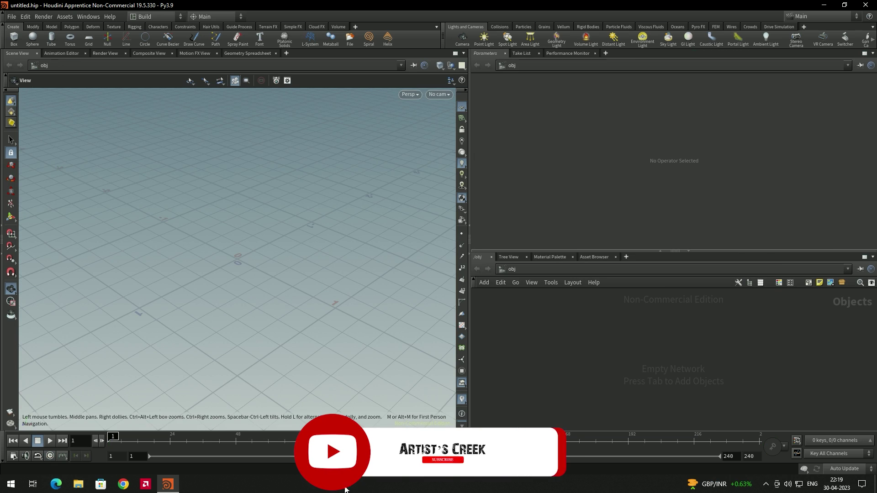
- Create a Geometry object at the obj level and add a Box node inside it
{"action": "key", "text": "Tab"}
{"action": "left_click", "coordinate": [600, 358]}
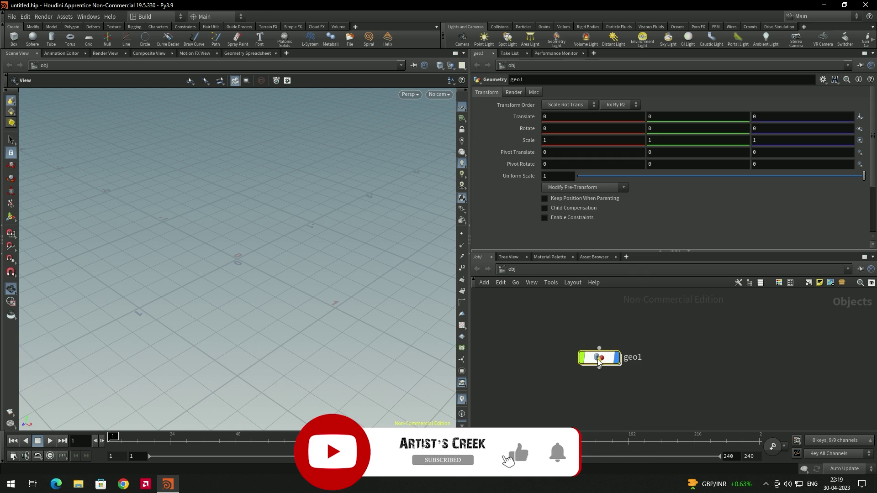
{"action": "double_click", "coordinate": [599, 358]}
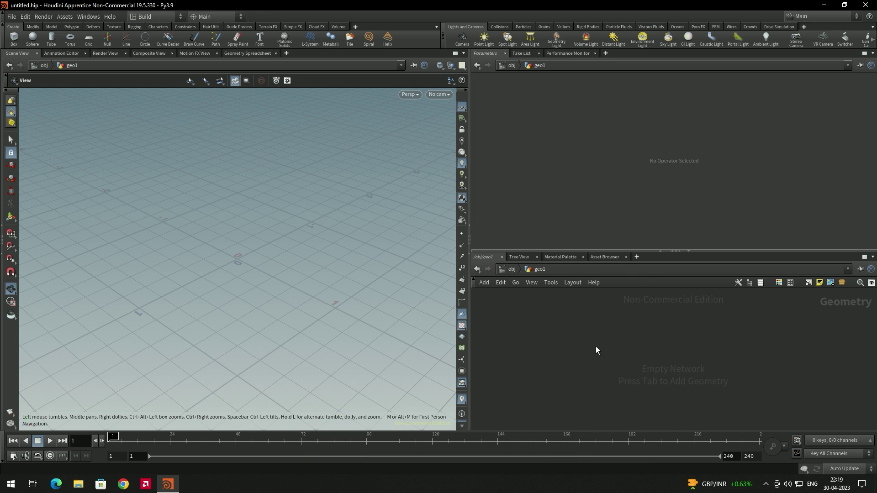
{"action": "key", "text": "Tab"}
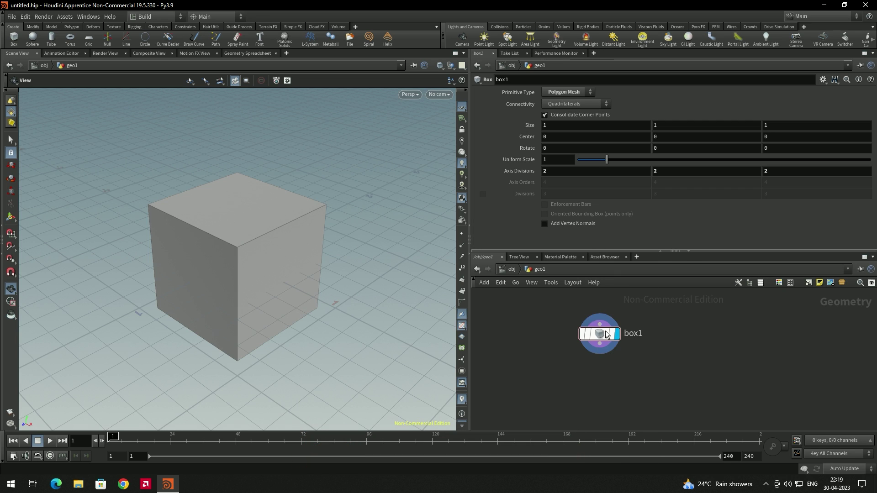
- Connect an IsoOffset node below the box, display its output and set Uniform Sampling Divs to 50
{"action": "mouse_move", "coordinate": [606, 335]}
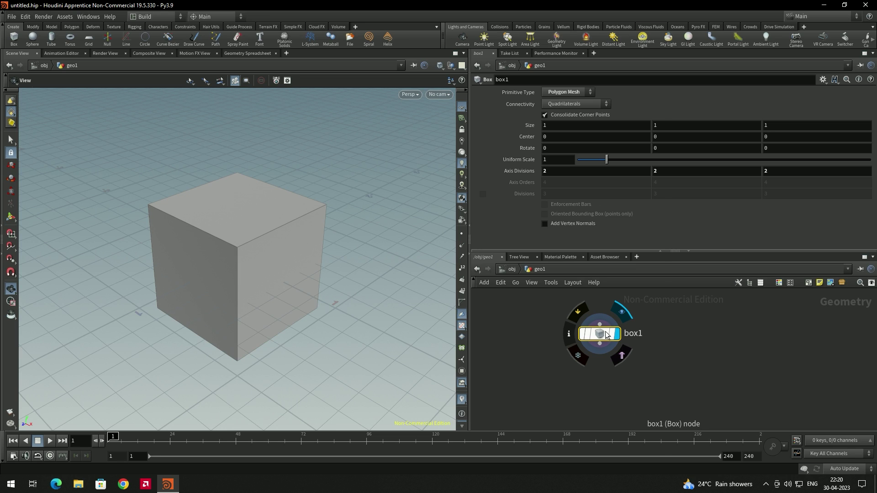
{"action": "key", "text": "Tab"}
{"action": "type", "text": "iso"}
{"action": "key", "text": "Return"}
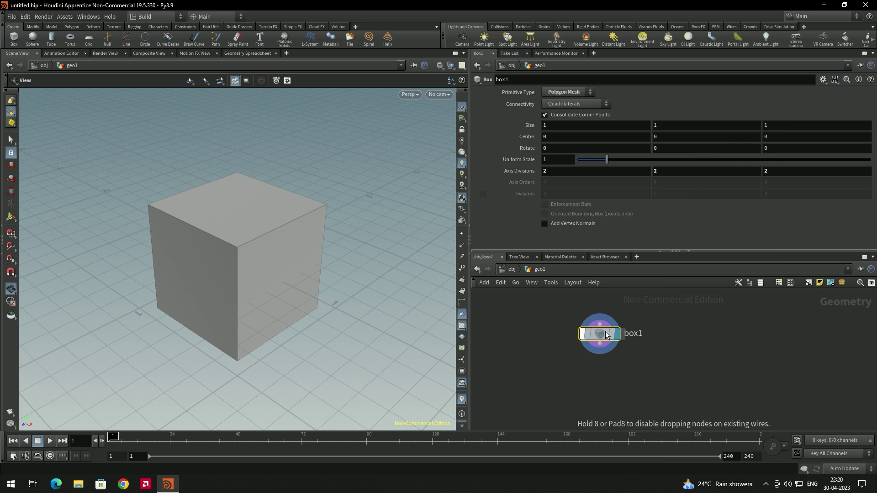
{"action": "left_click", "coordinate": [592, 380]}
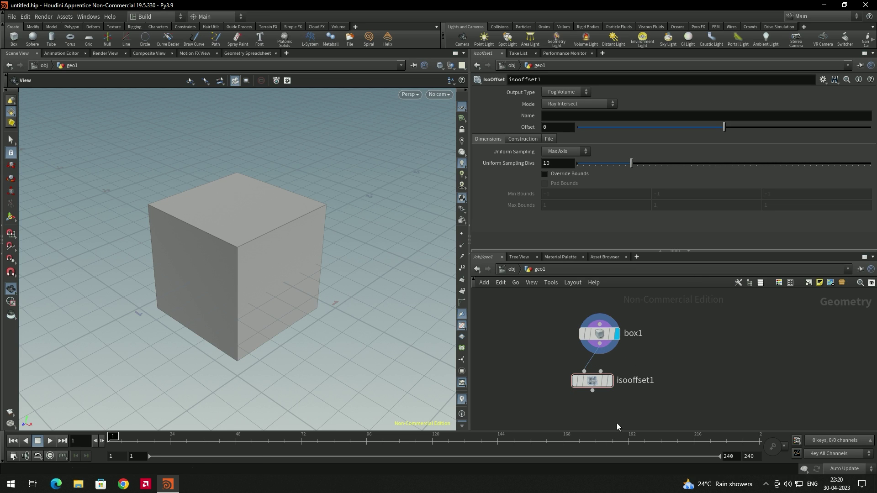
{"action": "left_click", "coordinate": [613, 386]}
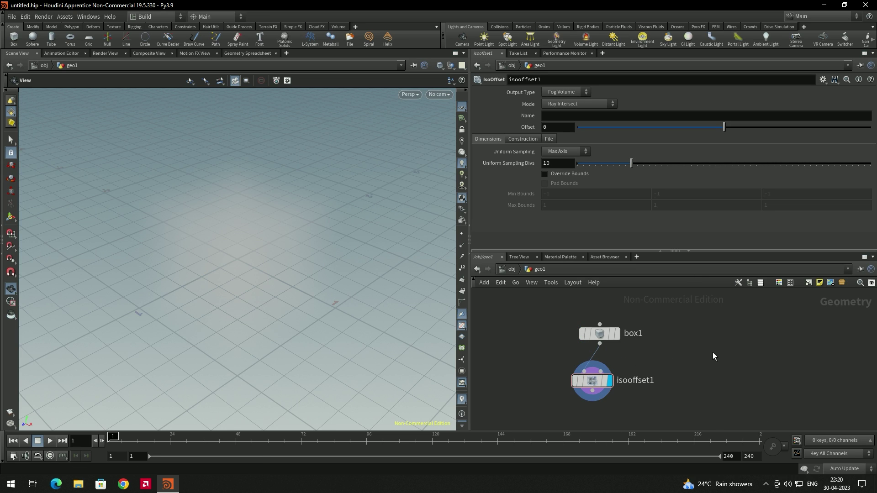
{"action": "left_click", "coordinate": [596, 382]}
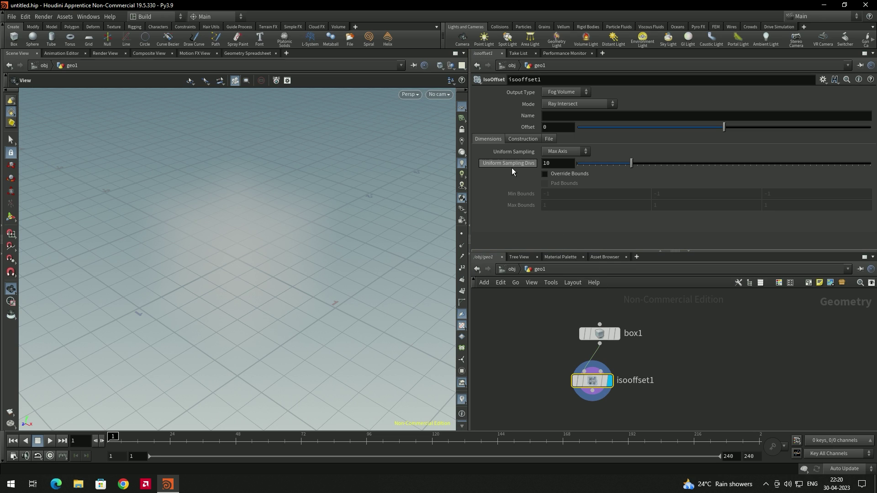
{"action": "left_click_drag", "start_coordinate": [631, 163], "coordinate": [866, 164]}
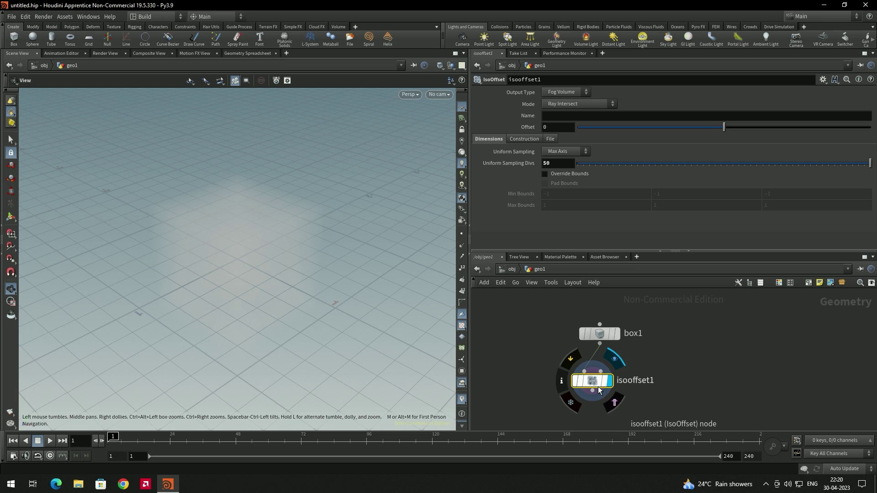
- Connect a Scatter node below the IsoOffset, display its points and set Force Total Count to 50
{"action": "key", "text": "Tab"}
{"action": "type", "text": "sca"}
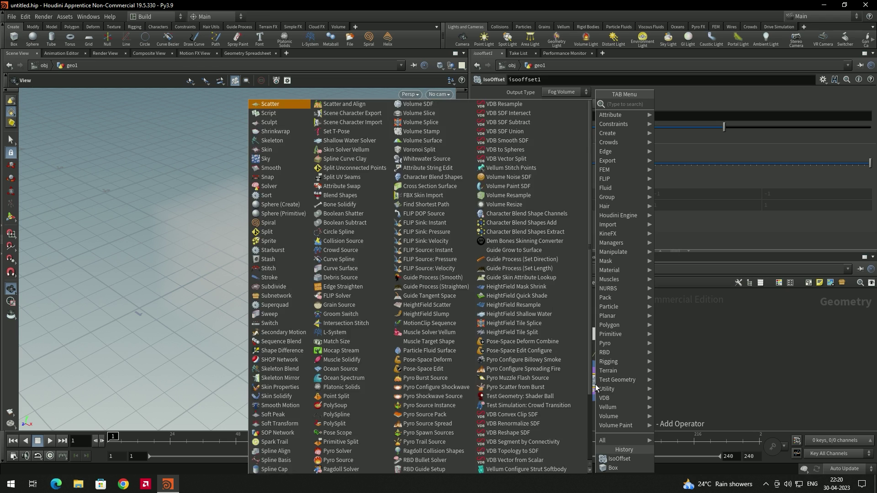
{"action": "key", "text": "Return"}
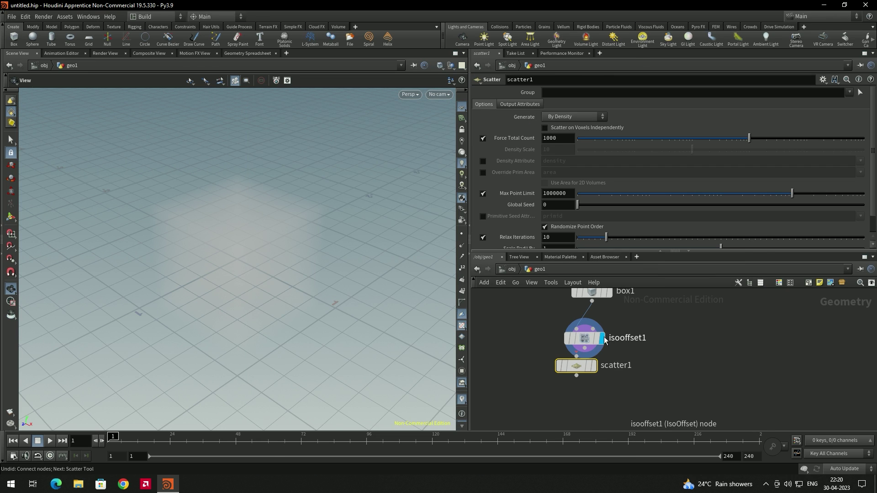
{"action": "left_click", "coordinate": [579, 373]}
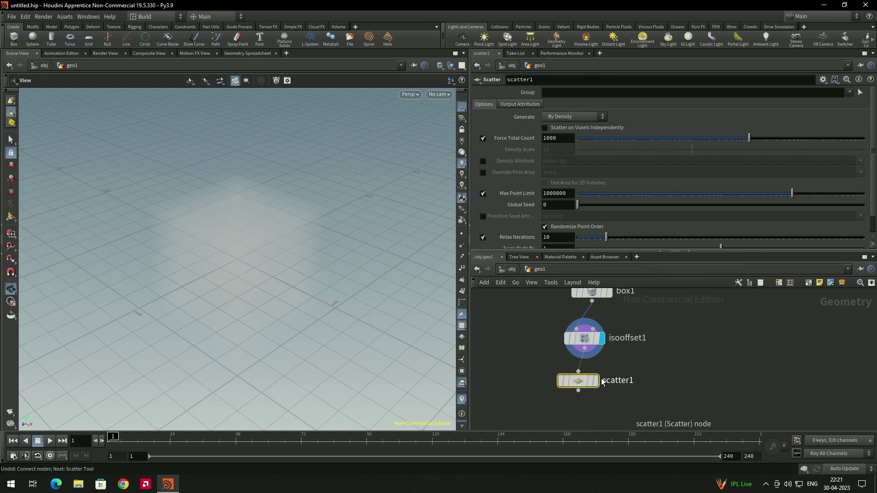
{"action": "left_click", "coordinate": [679, 367]}
{"action": "left_click_drag", "start_coordinate": [268, 270], "coordinate": [111, 278]}
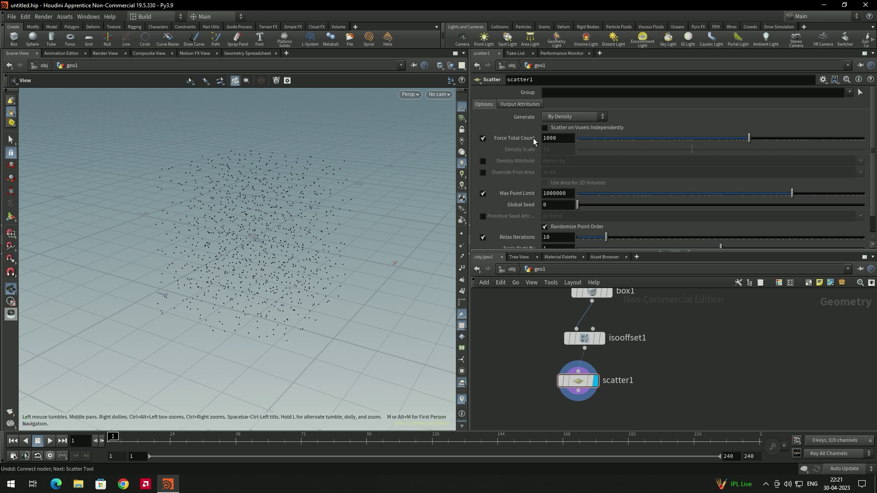
{"action": "left_click_drag", "start_coordinate": [748, 138], "coordinate": [676, 138]}
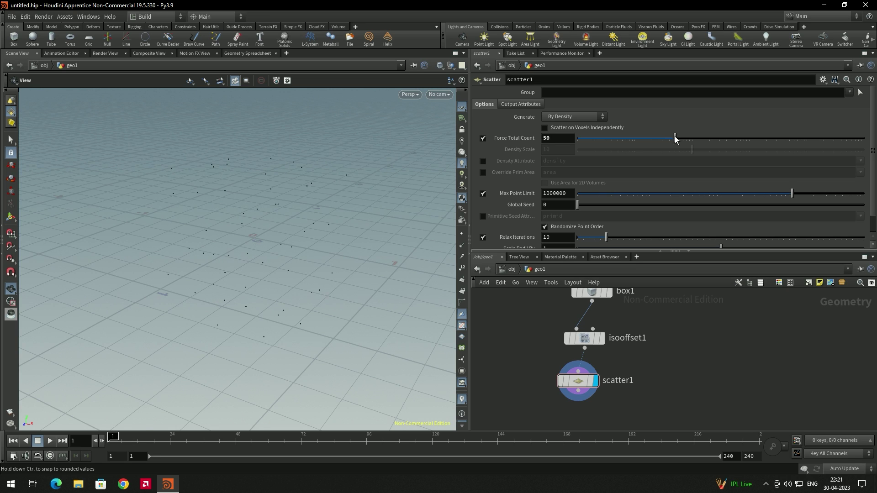
- Add a separate Grid node to the network, below the Scatter node
{"action": "scroll", "coordinate": [664, 320], "scroll_direction": "down", "scroll_amount": 2}
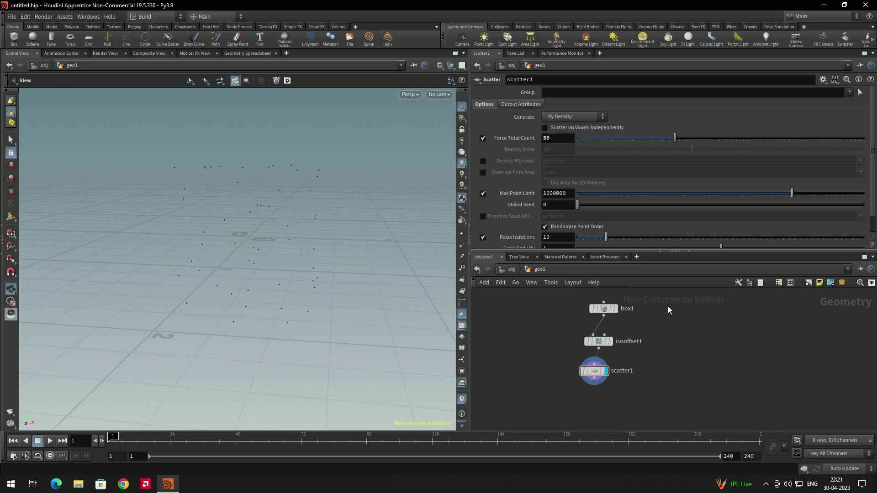
{"action": "left_click", "coordinate": [609, 312]}
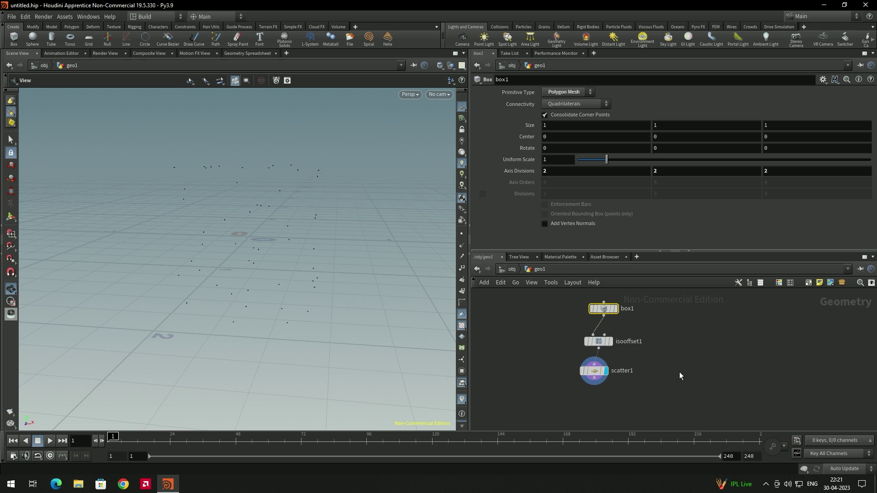
{"action": "key", "text": "Tab"}
{"action": "type", "text": "grid"}
{"action": "key", "text": "Return"}
{"action": "left_click", "coordinate": [549, 404]}
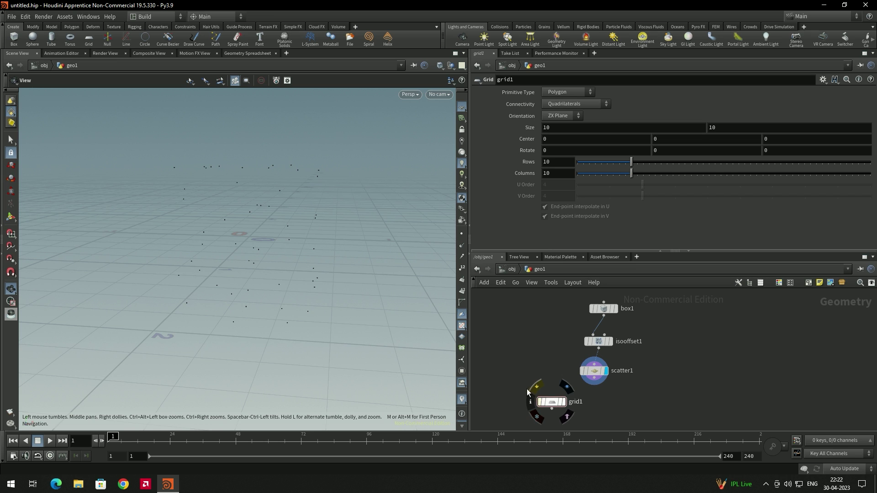
{"action": "mouse_move", "coordinate": [278, 200]}
{"action": "left_mouse_down"}
{"action": "mouse_move", "coordinate": [261, 215]}
{"action": "mouse_move", "coordinate": [293, 209]}
{"action": "left_mouse_up"}
{"action": "left_click_drag", "start_coordinate": [261, 268], "coordinate": [292, 249]}
{"action": "left_click", "coordinate": [594, 371]}
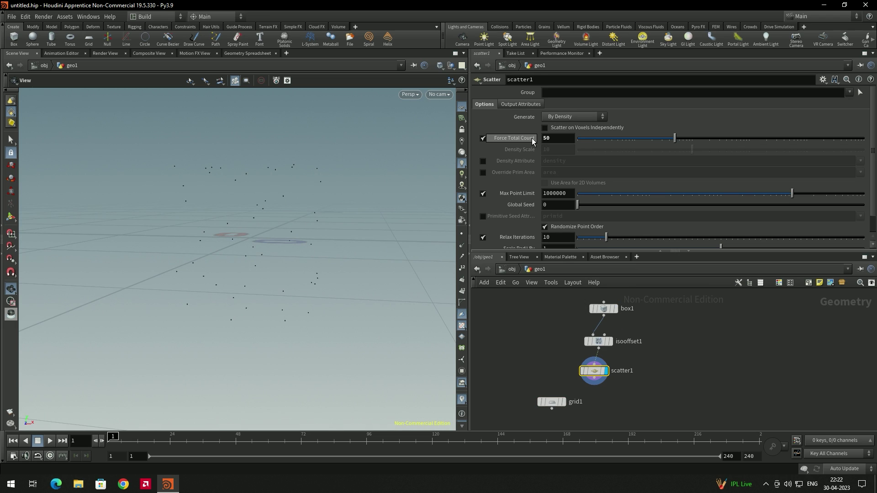
{"action": "mouse_move", "coordinate": [555, 402]}
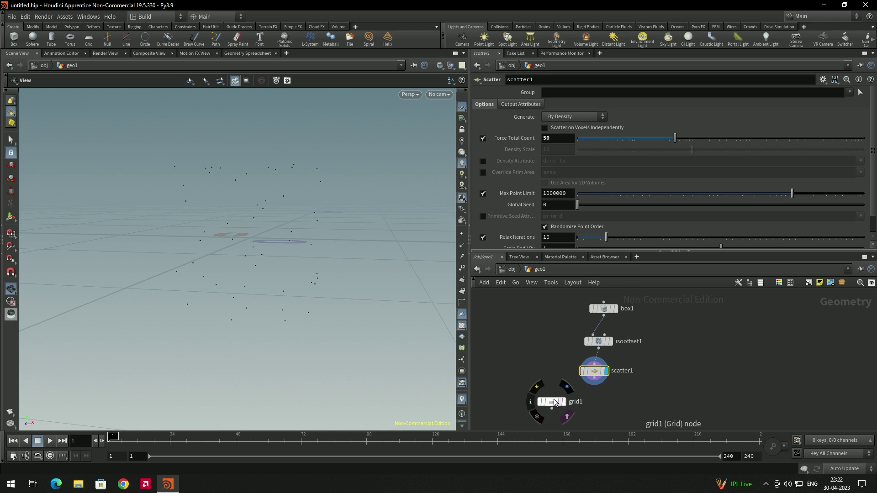
{"action": "left_click", "coordinate": [531, 362]}
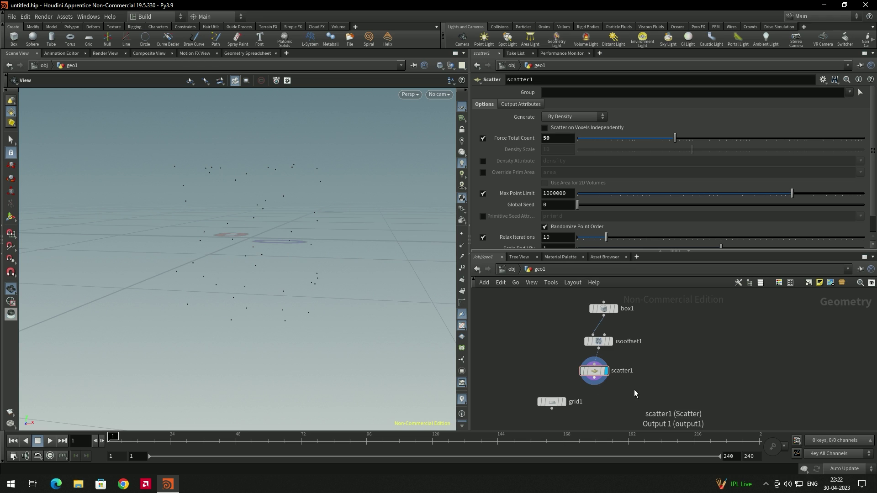
- Add and display a Copy to Points node, with the grid as its first input and the scattered points as its second
{"action": "middle_click_drag", "start_coordinate": [634, 390], "coordinate": [610, 367]}
{"action": "key", "text": "Tab"}
{"action": "type", "text": "ctp"}
{"action": "key", "text": "Return"}
{"action": "left_click", "coordinate": [578, 394]}
{"action": "left_click_drag", "start_coordinate": [528, 387], "coordinate": [575, 393]}
{"action": "left_click_drag", "start_coordinate": [571, 359], "coordinate": [580, 398]}
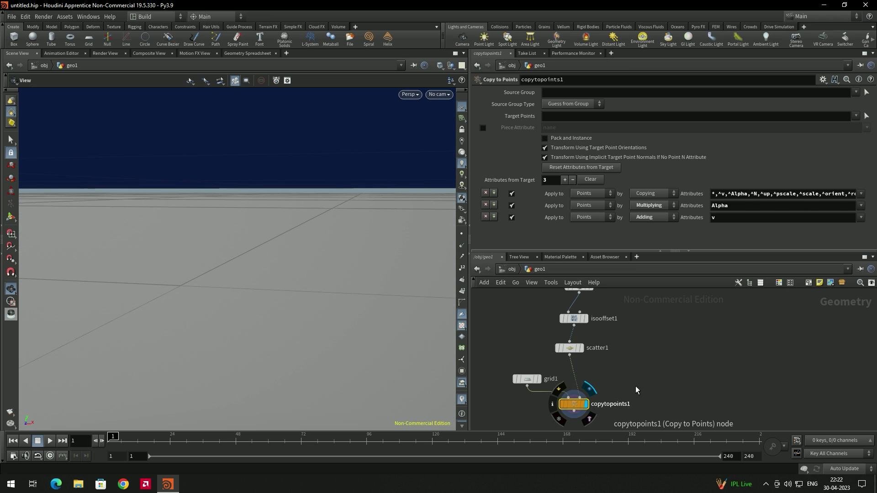
{"action": "left_click_drag", "start_coordinate": [299, 241], "coordinate": [318, 241]}
{"action": "left_click", "coordinate": [569, 348]}
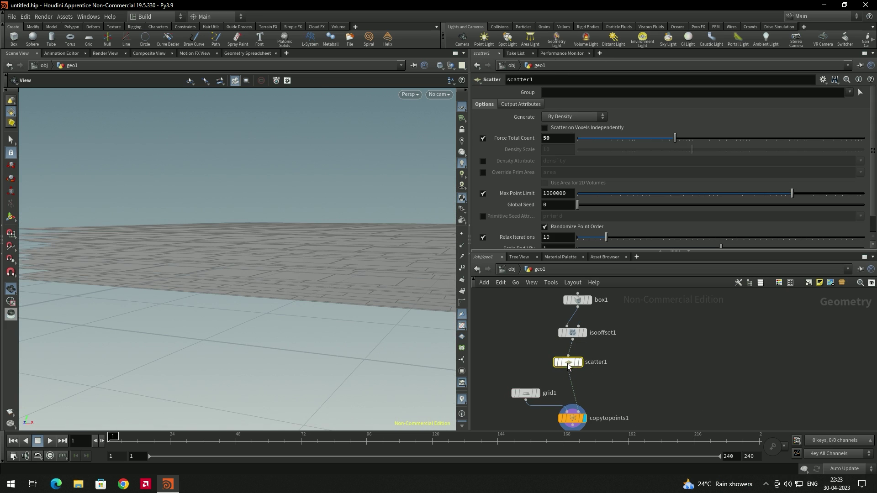
{"action": "mouse_move", "coordinate": [533, 395]}
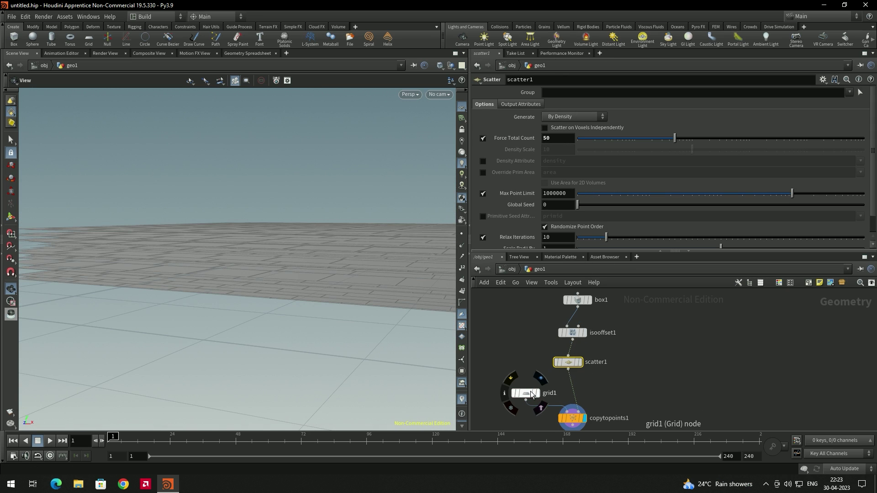
{"action": "left_click_drag", "start_coordinate": [401, 337], "coordinate": [393, 288]}
{"action": "left_click", "coordinate": [626, 354]}
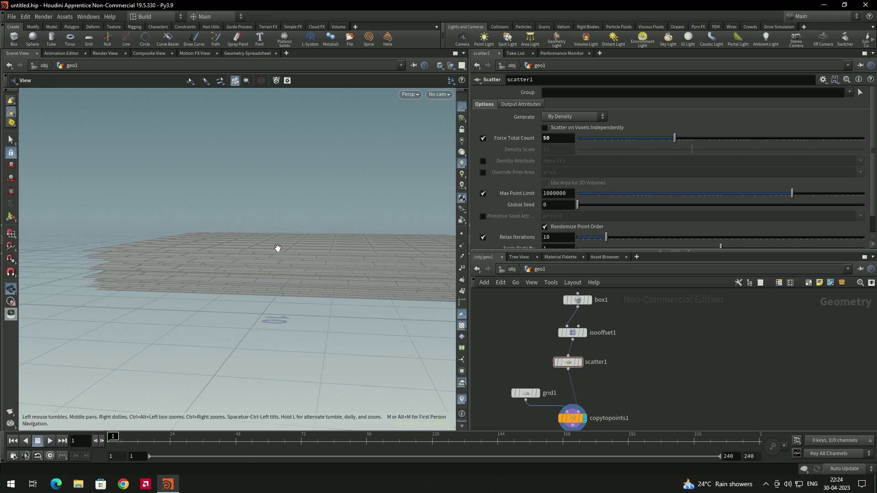
{"action": "left_click_drag", "start_coordinate": [278, 248], "coordinate": [286, 256]}
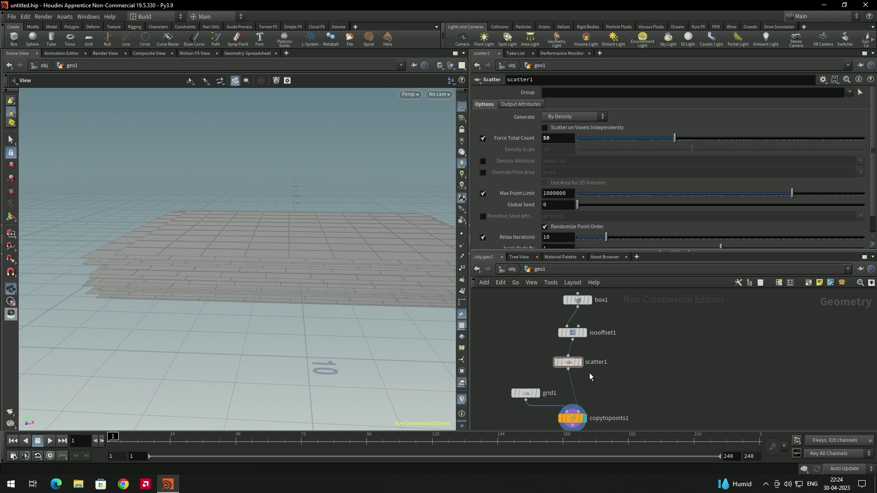
- Insert an Attribute Randomize node between the Scatter and Copy to Points nodes
{"action": "mouse_move", "coordinate": [570, 363]}
{"action": "left_click_drag", "start_coordinate": [568, 363], "coordinate": [578, 365]}
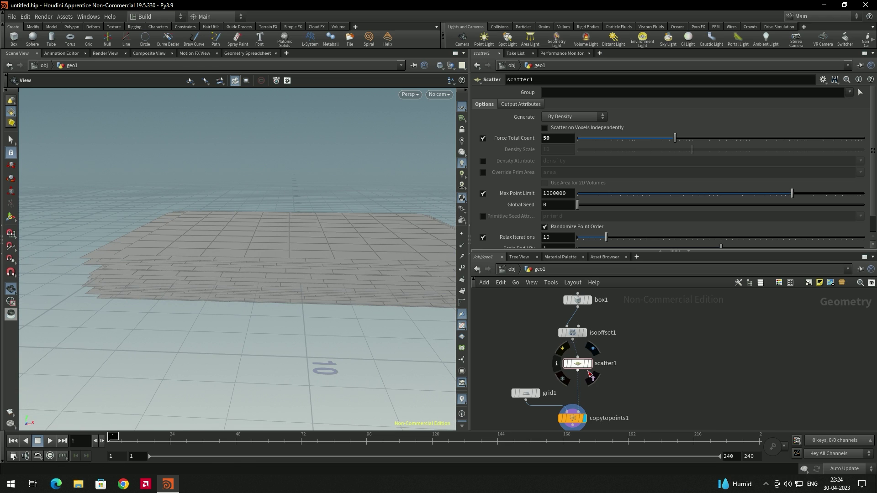
{"action": "left_click", "coordinate": [583, 369]}
{"action": "key", "text": "Tab"}
{"action": "type", "text": "attrr"}
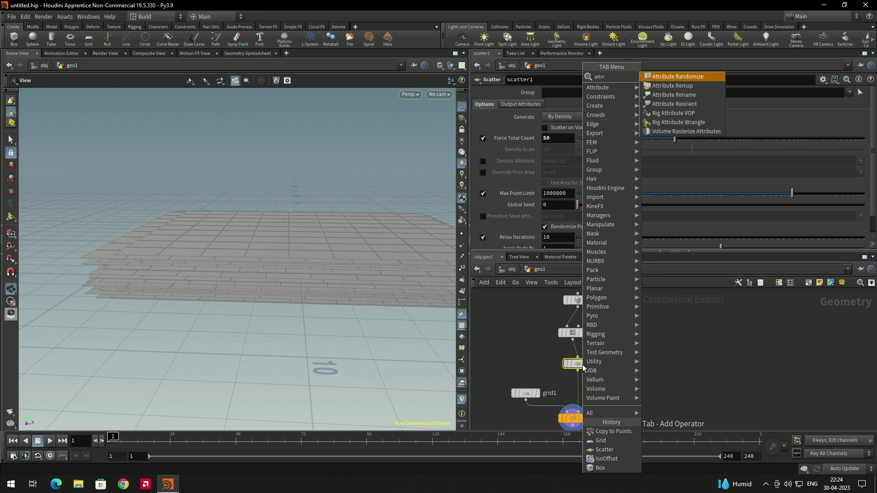
{"action": "key", "text": "Return"}
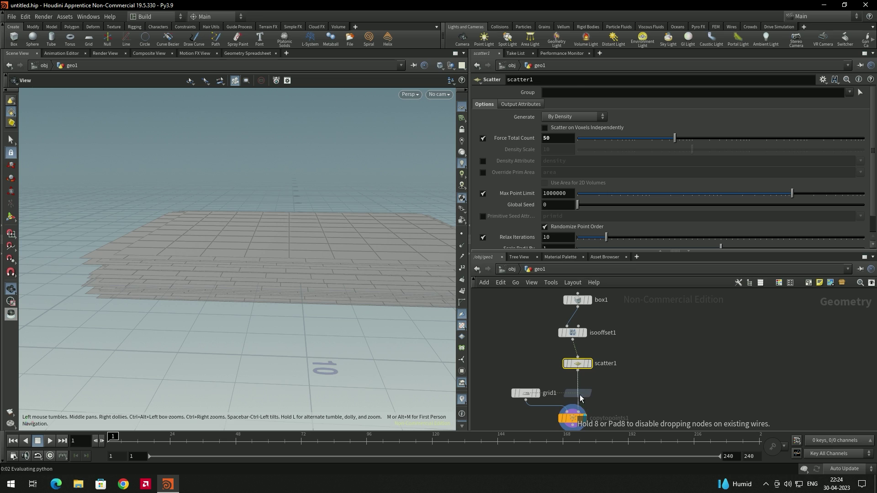
{"action": "left_click", "coordinate": [580, 398]}
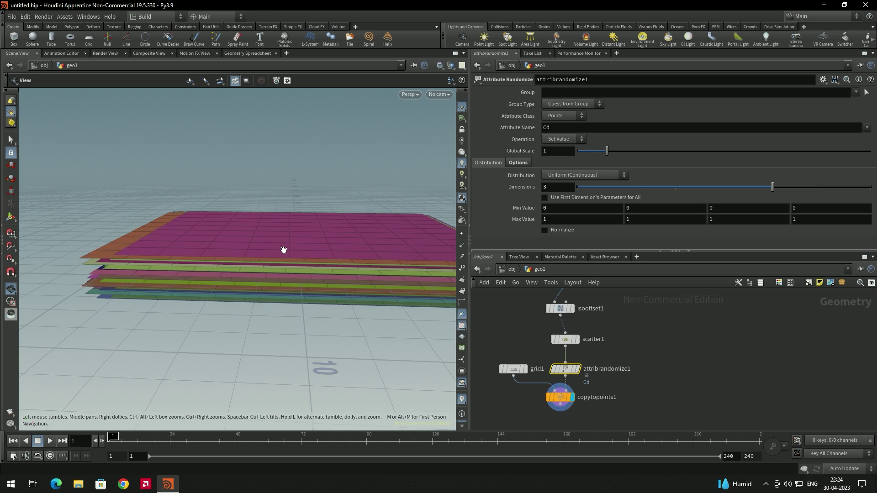
- Set the Attribute Randomize node's Attribute Name to N so the copied grids get random orientations
{"action": "left_click_drag", "start_coordinate": [283, 250], "coordinate": [279, 251]}
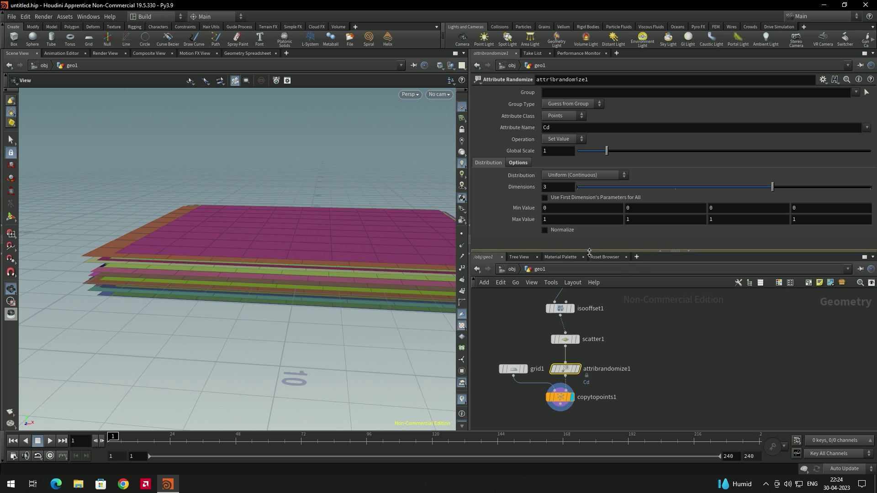
{"action": "double_click", "coordinate": [561, 129]}
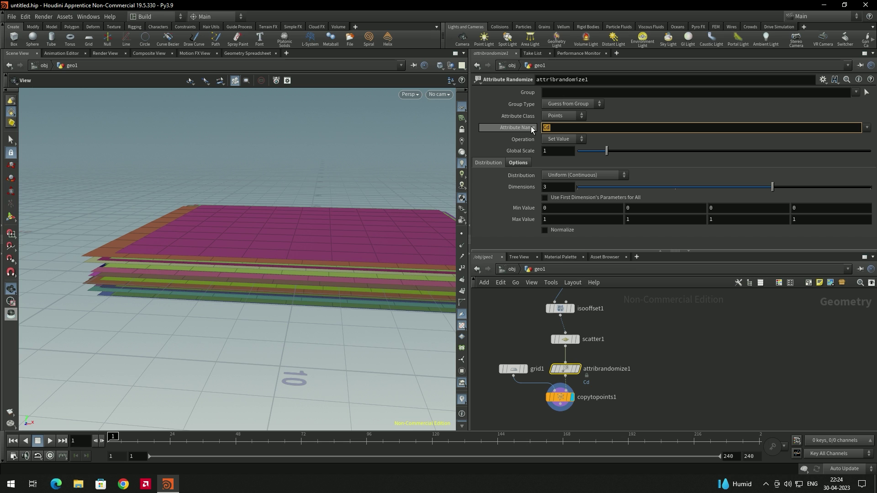
{"action": "type", "text": "N"}
{"action": "key", "text": "Return"}
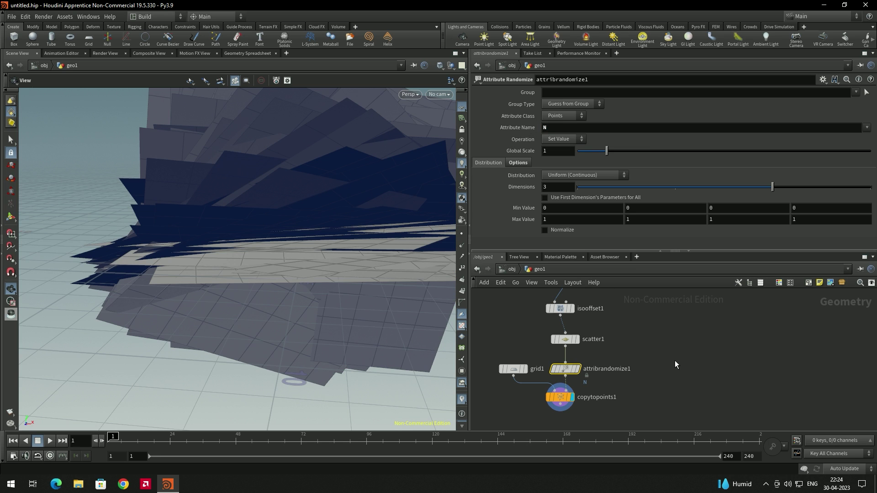
- Set the Attribute Randomize distribution to Inside Sphere and inspect the copied grids from several angles
{"action": "mouse_move", "coordinate": [339, 258]}
{"action": "left_mouse_down"}
{"action": "mouse_move", "coordinate": [320, 249]}
{"action": "mouse_move", "coordinate": [349, 245]}
{"action": "mouse_move", "coordinate": [329, 255]}
{"action": "left_mouse_up"}
{"action": "left_click_drag", "start_coordinate": [349, 297], "coordinate": [267, 221]}
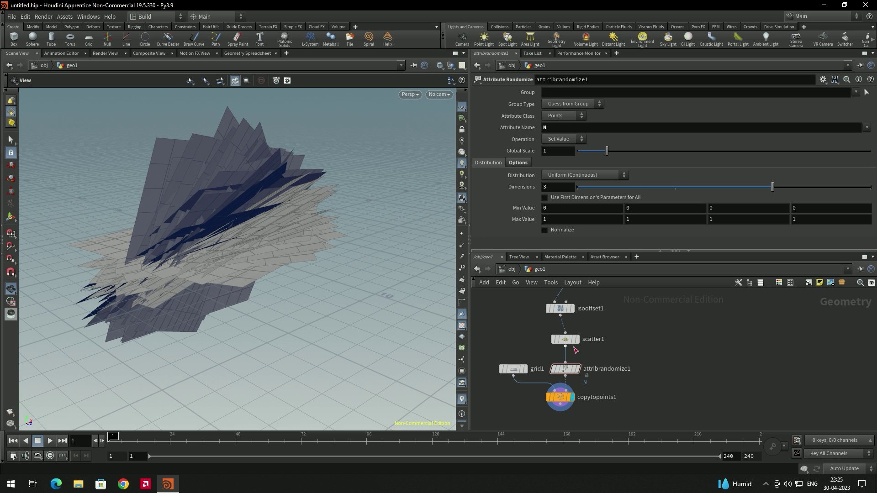
{"action": "left_click", "coordinate": [585, 175]}
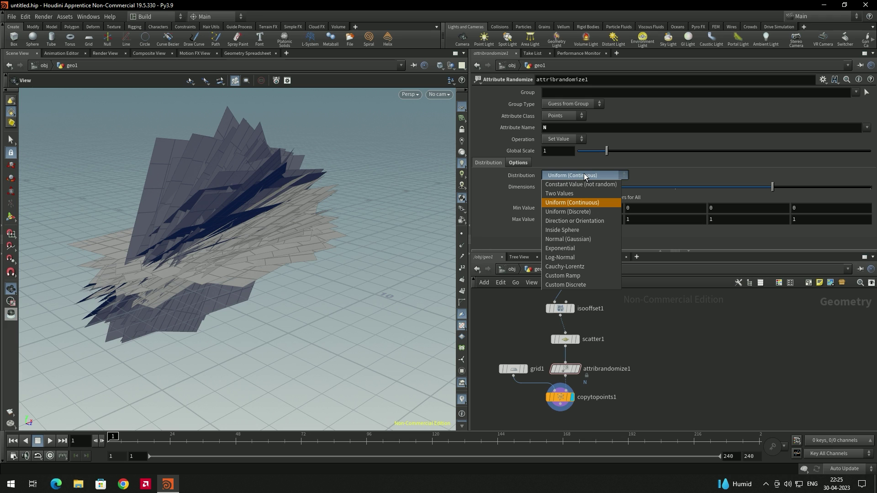
{"action": "left_click", "coordinate": [567, 230]}
{"action": "left_click_drag", "start_coordinate": [284, 272], "coordinate": [205, 210]}
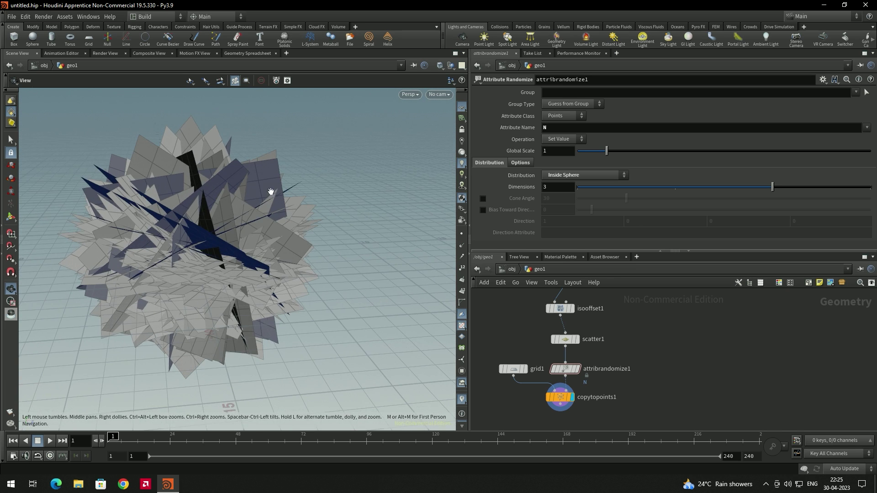
{"action": "middle_click_drag", "start_coordinate": [622, 308], "coordinate": [625, 349]}
{"action": "left_click_drag", "start_coordinate": [193, 214], "coordinate": [197, 184]}
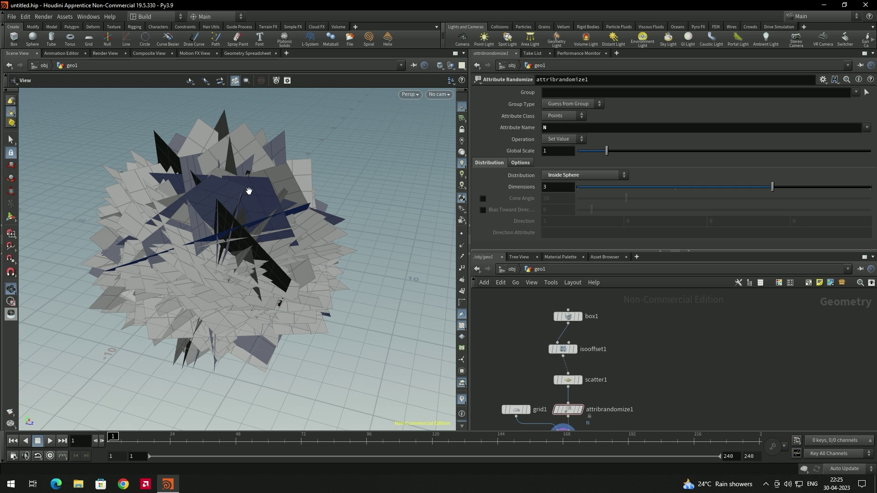
{"action": "middle_click_drag", "start_coordinate": [617, 315], "coordinate": [629, 287]}
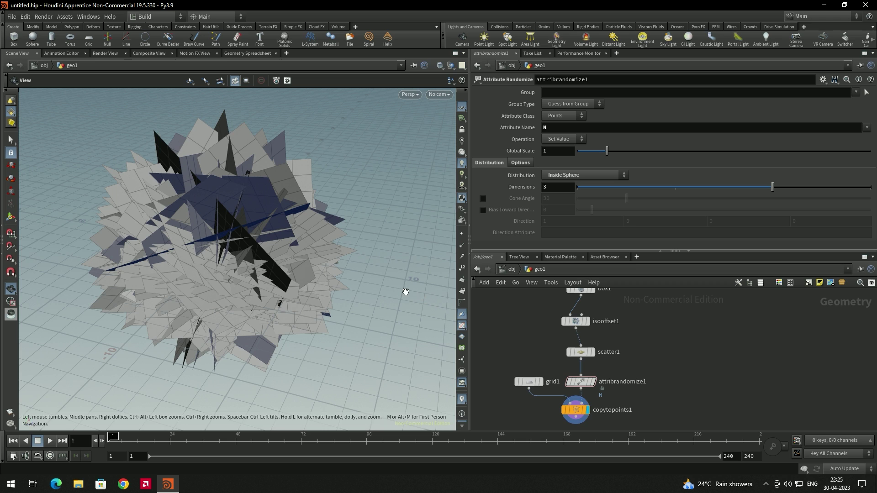
{"action": "left_click_drag", "start_coordinate": [302, 275], "coordinate": [305, 237]}
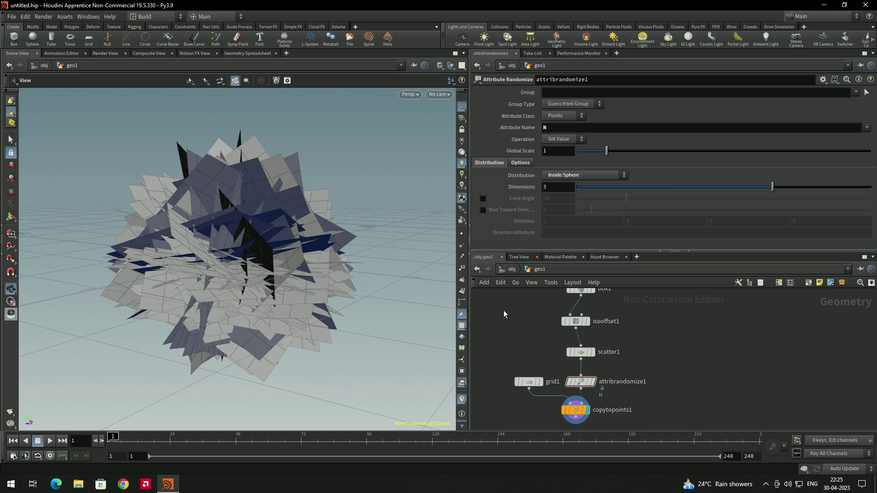
- Display the Box node and template the Copy to Points node so the grids overlay the box as wireframe
{"action": "middle_click_drag", "start_coordinate": [751, 367], "coordinate": [726, 422]}
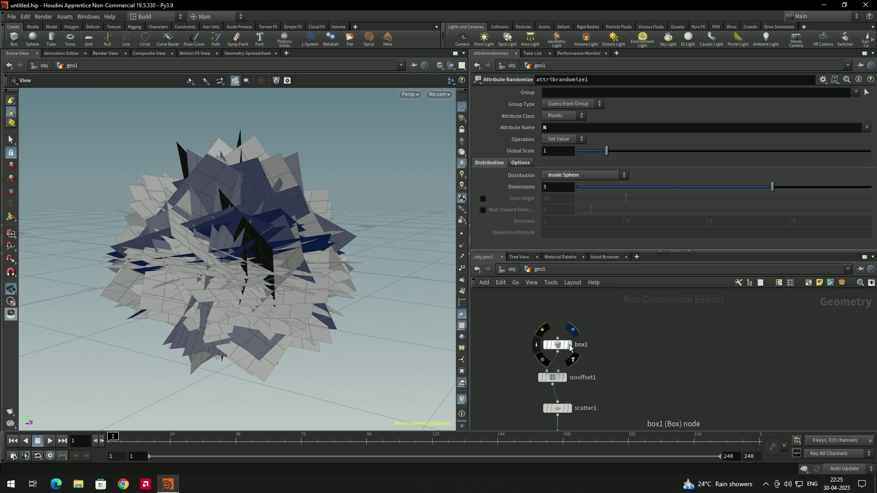
{"action": "left_click", "coordinate": [569, 346]}
{"action": "middle_click_drag", "start_coordinate": [629, 350], "coordinate": [642, 286]}
{"action": "scroll", "coordinate": [586, 399], "scroll_direction": "up", "scroll_amount": 3}
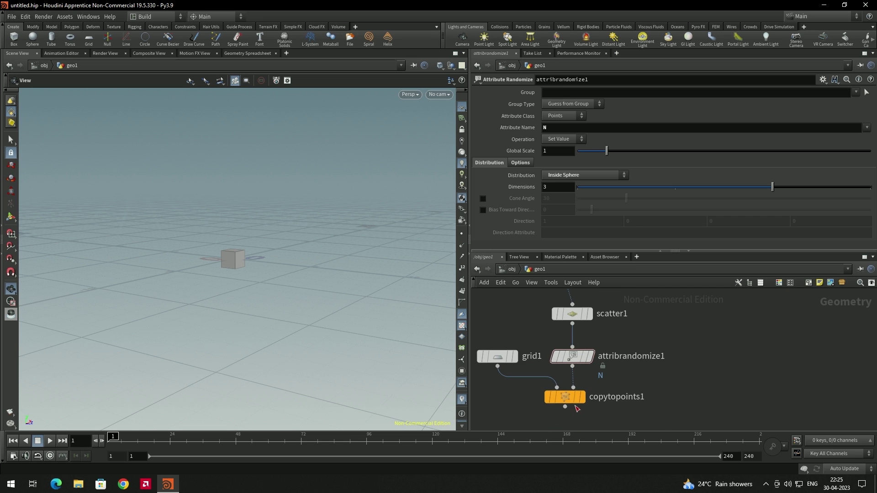
{"action": "left_click", "coordinate": [578, 399]}
{"action": "scroll", "coordinate": [297, 192], "scroll_direction": "up", "scroll_amount": 5}
{"action": "left_click_drag", "start_coordinate": [296, 179], "coordinate": [314, 189]}
{"action": "left_click_drag", "start_coordinate": [268, 206], "coordinate": [227, 197]}
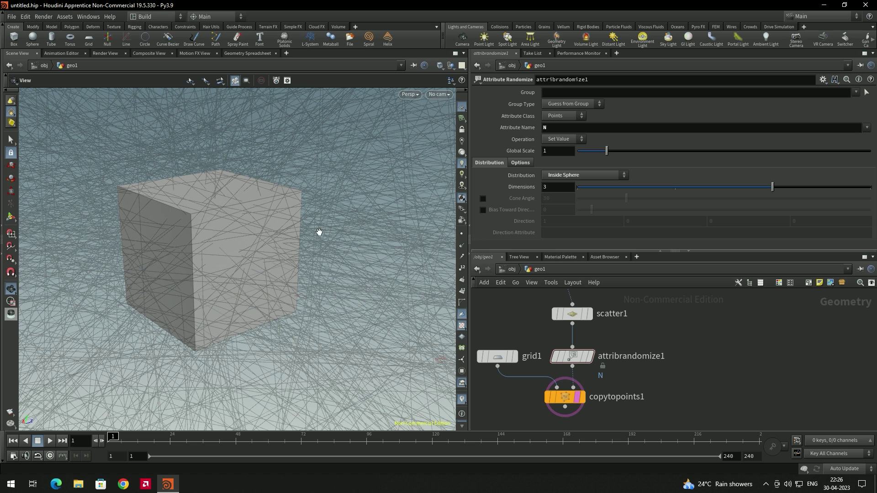
- Set the Grid node's Size to 1.5 by 1.5
{"action": "left_click", "coordinate": [503, 353]}
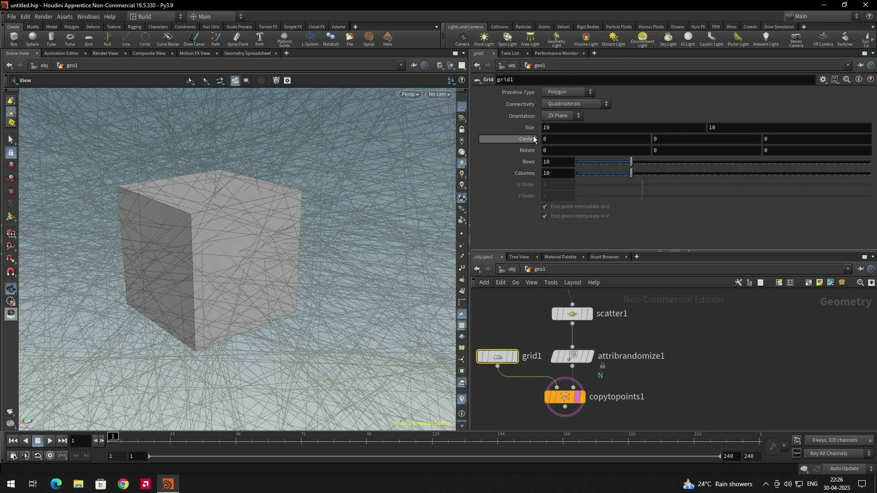
{"action": "middle_click_drag", "start_coordinate": [532, 127], "coordinate": [194, 211]}
{"action": "scroll", "coordinate": [298, 224], "scroll_direction": "down", "scroll_amount": 2}
{"action": "left_click_drag", "start_coordinate": [298, 224], "coordinate": [279, 177]}
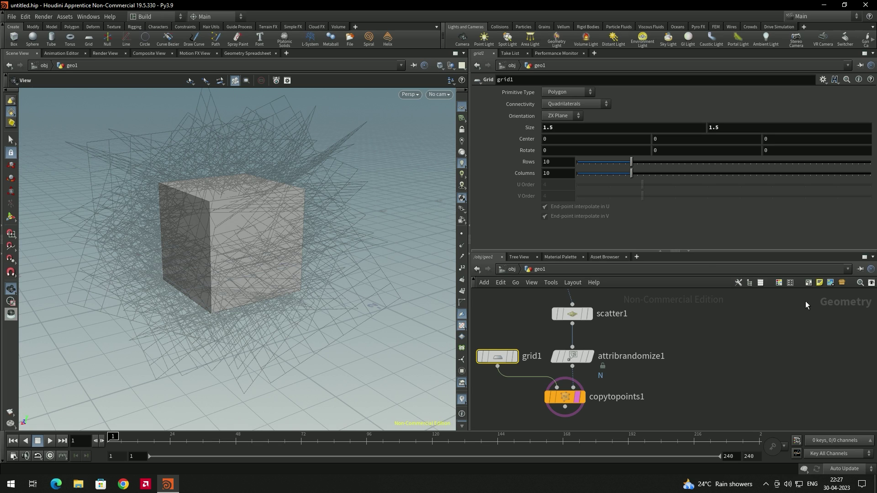
- Add a Boolean Fracture node below the Copy to Points node
{"action": "scroll", "coordinate": [715, 403], "scroll_direction": "down", "scroll_amount": 3}
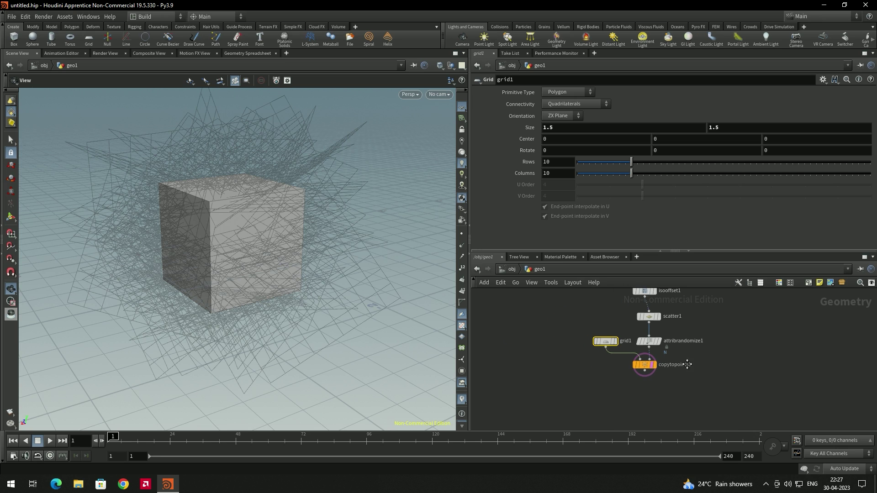
{"action": "left_click", "coordinate": [619, 392]}
{"action": "key", "text": "Tab"}
{"action": "type", "text": "bool"}
{"action": "key", "text": "Down"}
{"action": "key", "text": "Return"}
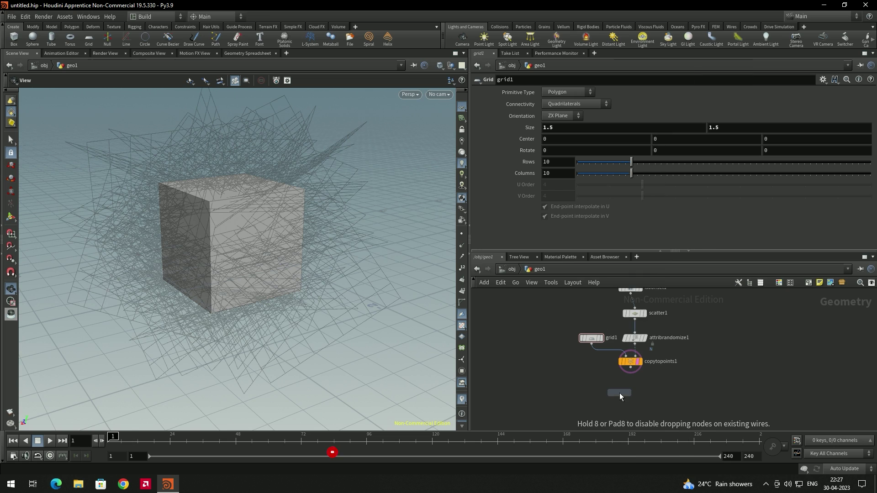
{"action": "left_click", "coordinate": [619, 393]}
{"action": "scroll", "coordinate": [638, 384], "scroll_direction": "up", "scroll_amount": 5}
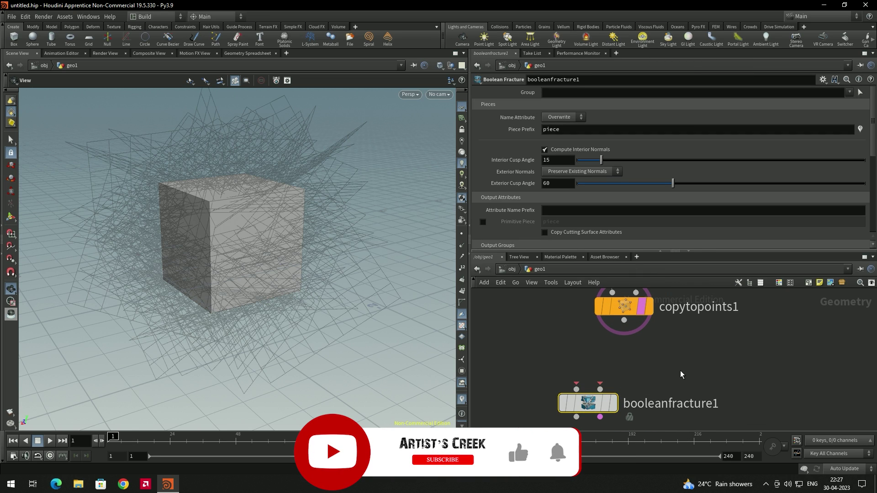
{"action": "scroll", "coordinate": [681, 371], "scroll_direction": "down", "scroll_amount": 3}
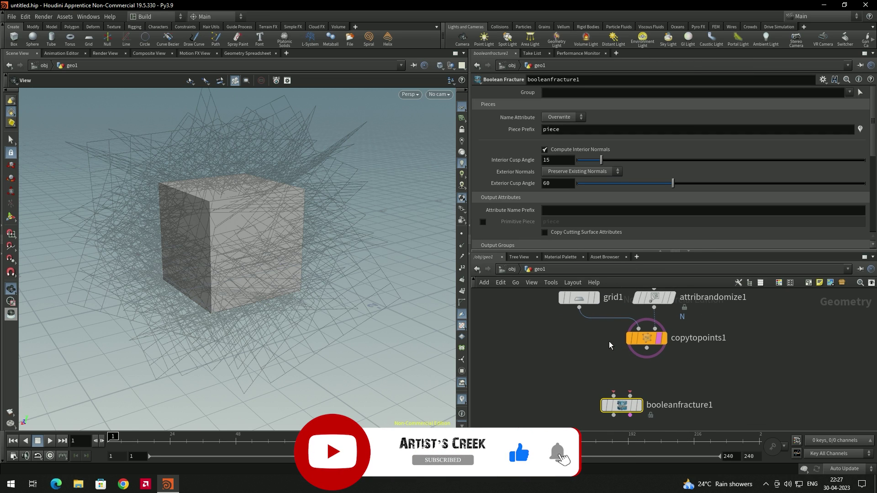
- Move the Box and Boolean Fracture nodes to the left of the IsoOffset and Scatter chain
{"action": "scroll", "coordinate": [681, 387], "scroll_direction": "down", "scroll_amount": 3}
{"action": "middle_click_drag", "start_coordinate": [693, 341], "coordinate": [685, 366]}
{"action": "middle_click_drag", "start_coordinate": [674, 302], "coordinate": [666, 348]}
{"action": "left_click_drag", "start_coordinate": [653, 332], "coordinate": [574, 343]}
{"action": "middle_click_drag", "start_coordinate": [662, 420], "coordinate": [685, 337]}
{"action": "scroll", "coordinate": [685, 337], "scroll_direction": "up", "scroll_amount": 3}
{"action": "left_click_drag", "start_coordinate": [645, 408], "coordinate": [593, 402]}
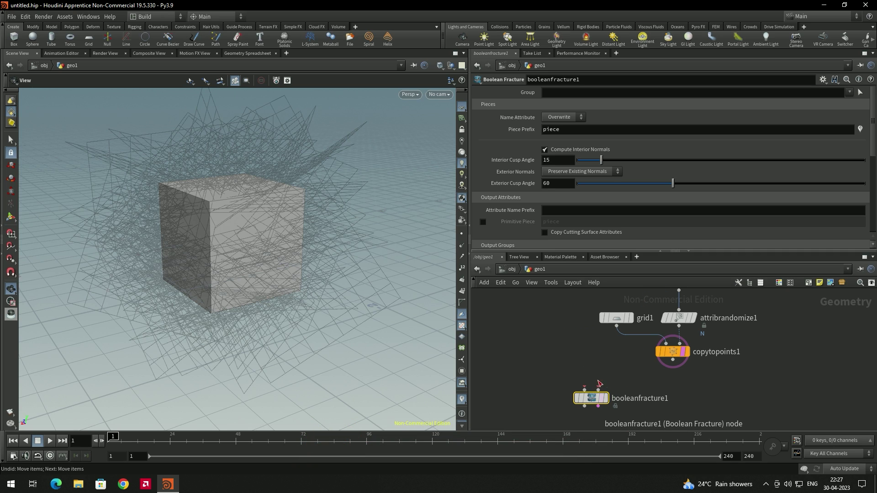
- Connect the Box to the Boolean Fracture node's first input and Copy to Points to its Cutting Surface input
{"action": "scroll", "coordinate": [585, 388], "scroll_direction": "down", "scroll_amount": 3}
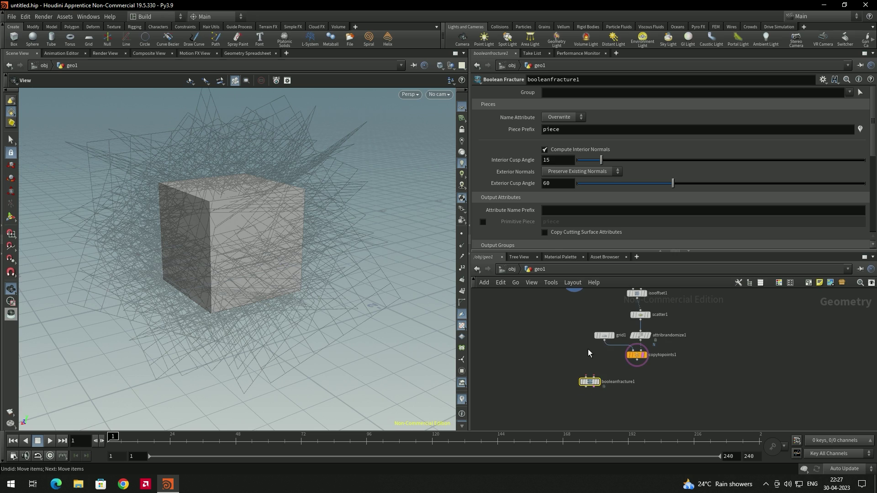
{"action": "left_click_drag", "start_coordinate": [586, 388], "coordinate": [575, 315]}
{"action": "scroll", "coordinate": [592, 392], "scroll_direction": "up", "scroll_amount": 3}
{"action": "left_click_drag", "start_coordinate": [602, 393], "coordinate": [677, 371]}
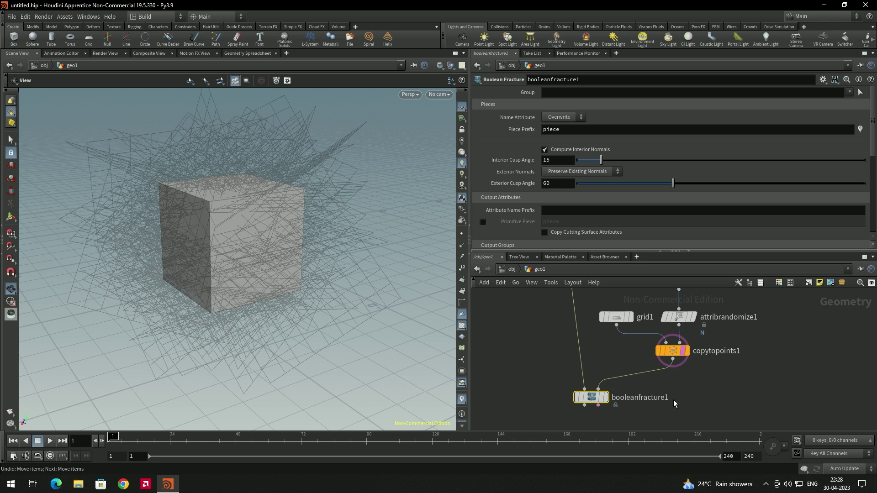
- Examine the Boolean Fracture node's two inputs and trace their wires back to the Box and Copy to Points nodes
{"action": "scroll", "coordinate": [607, 402], "scroll_direction": "up", "scroll_amount": 3}
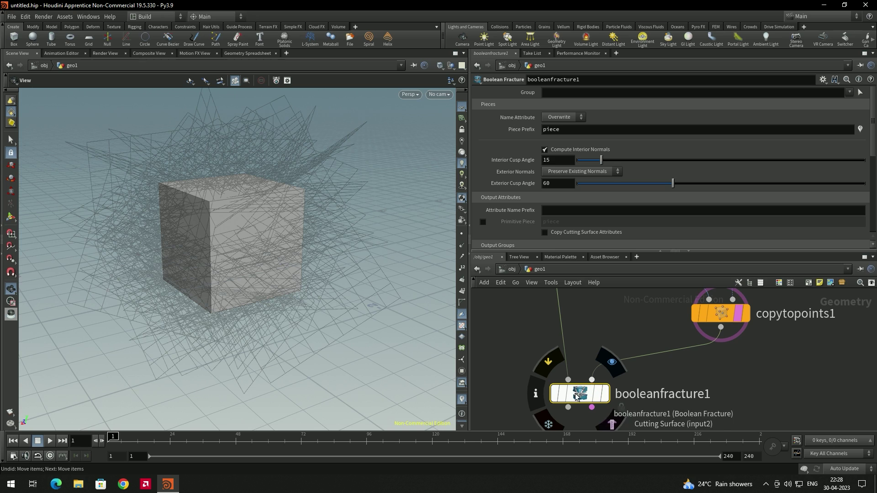
{"action": "scroll", "coordinate": [577, 365], "scroll_direction": "down", "scroll_amount": 5}
{"action": "scroll", "coordinate": [635, 334], "scroll_direction": "up", "scroll_amount": 4}
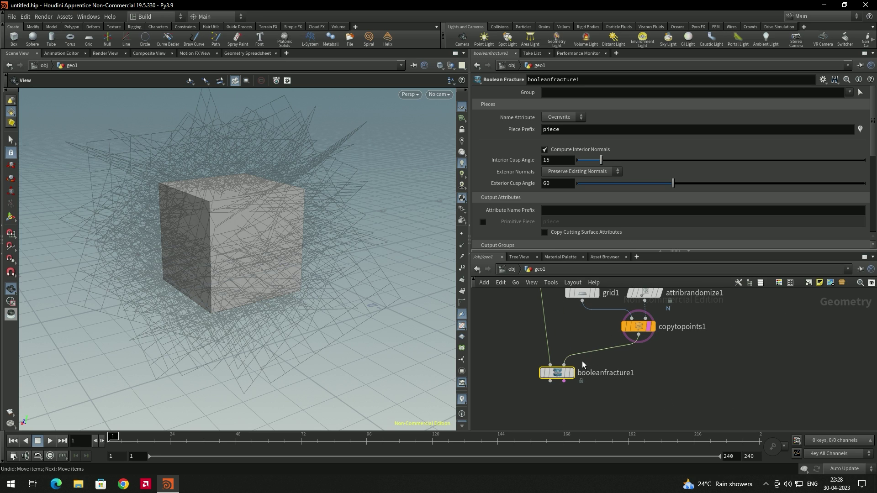
{"action": "left_click", "coordinate": [539, 359]}
{"action": "scroll", "coordinate": [541, 358], "scroll_direction": "up", "scroll_amount": 3}
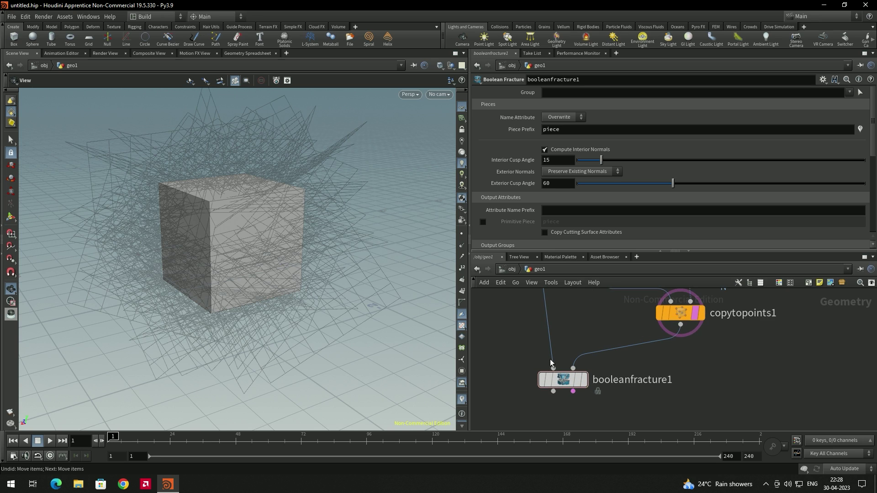
{"action": "scroll", "coordinate": [571, 346], "scroll_direction": "down", "scroll_amount": 4}
{"action": "middle_click_drag", "start_coordinate": [543, 334], "coordinate": [558, 382]}
{"action": "middle_click_drag", "start_coordinate": [569, 369], "coordinate": [569, 416]}
{"action": "scroll", "coordinate": [557, 341], "scroll_direction": "down", "scroll_amount": 3}
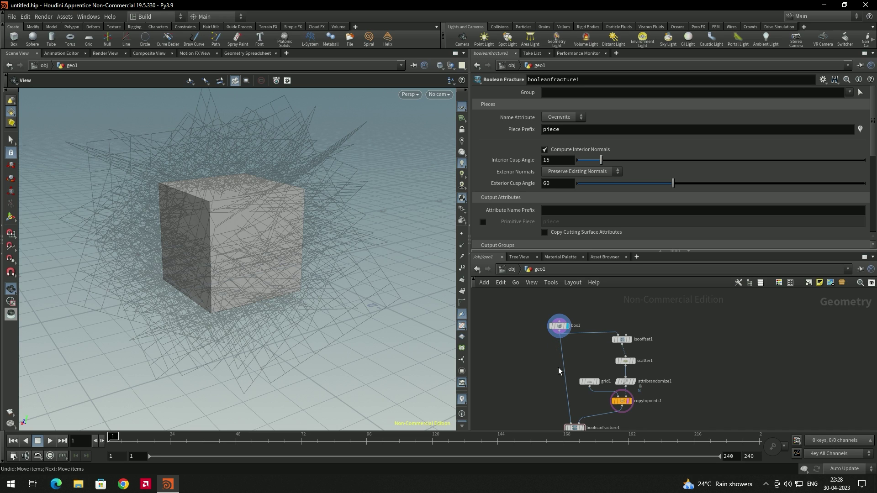
{"action": "scroll", "coordinate": [568, 382], "scroll_direction": "up", "scroll_amount": 3}
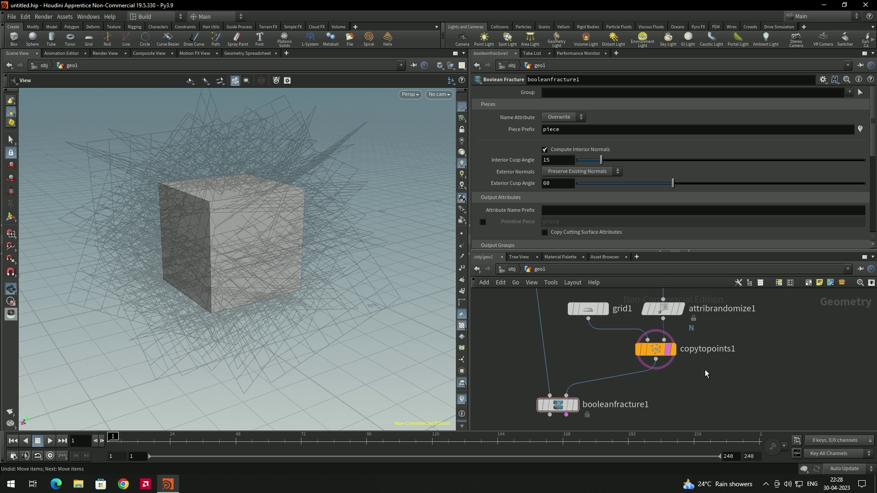
{"action": "scroll", "coordinate": [735, 341], "scroll_direction": "down", "scroll_amount": 3}
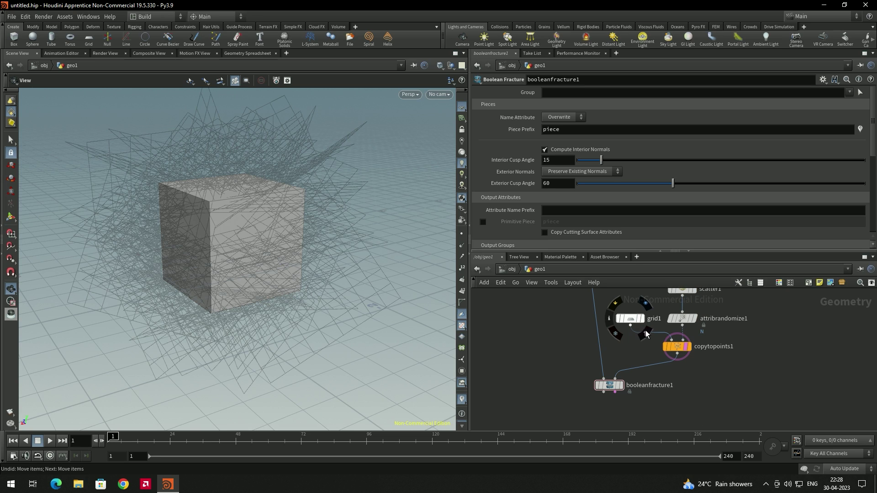
- Display the Boolean Fracture node, turn off the Copy to Points template, and inspect the cut box
{"action": "mouse_move", "coordinate": [589, 324]}
{"action": "middle_mouse_down"}
{"action": "mouse_move", "coordinate": [596, 385]}
{"action": "mouse_move", "coordinate": [581, 336]}
{"action": "middle_mouse_up"}
{"action": "left_click", "coordinate": [626, 375]}
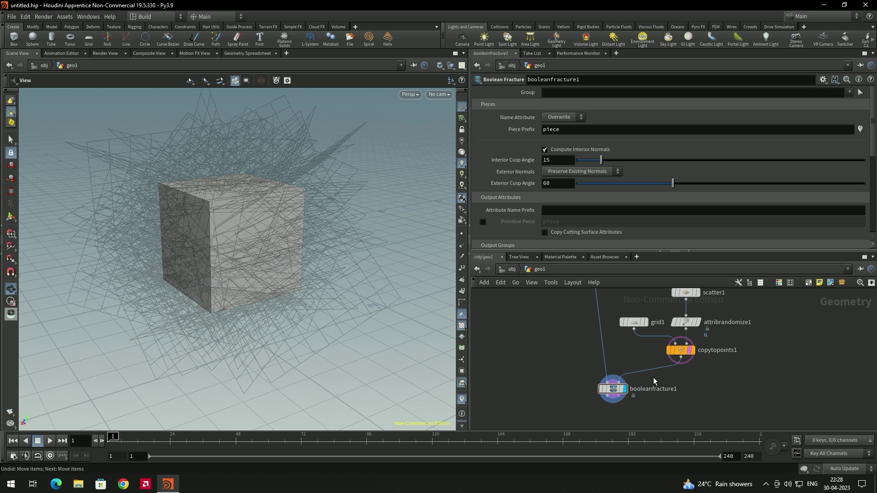
{"action": "left_click", "coordinate": [691, 355]}
{"action": "left_click_drag", "start_coordinate": [265, 272], "coordinate": [293, 273]}
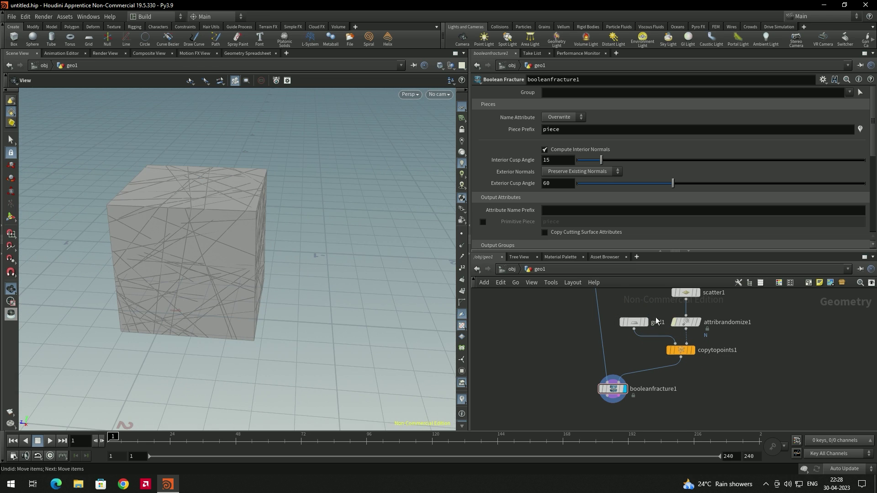
{"action": "left_click_drag", "start_coordinate": [196, 215], "coordinate": [234, 213]}
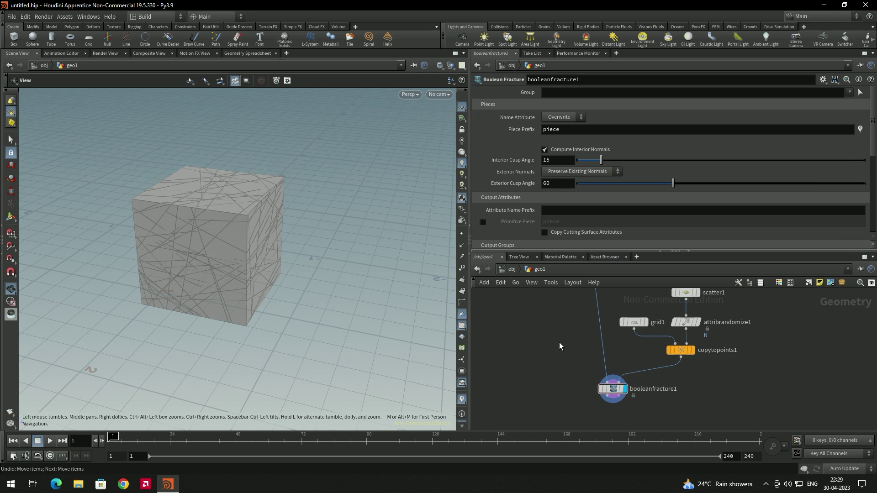
- Add an Exploded View node fed by the Boolean Fracture node's first output, display it, and inspect the separated pieces
{"action": "scroll", "coordinate": [562, 346], "scroll_direction": "down", "scroll_amount": 3}
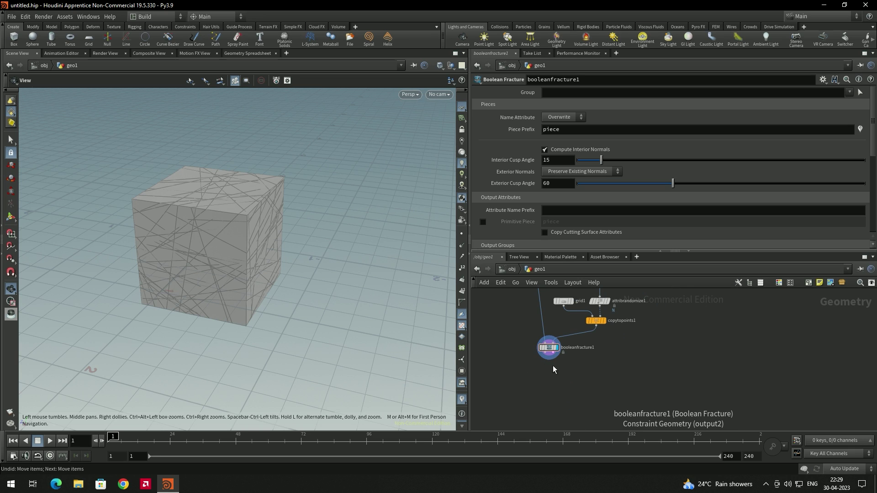
{"action": "key", "text": "Tab"}
{"action": "type", "text": "explo"}
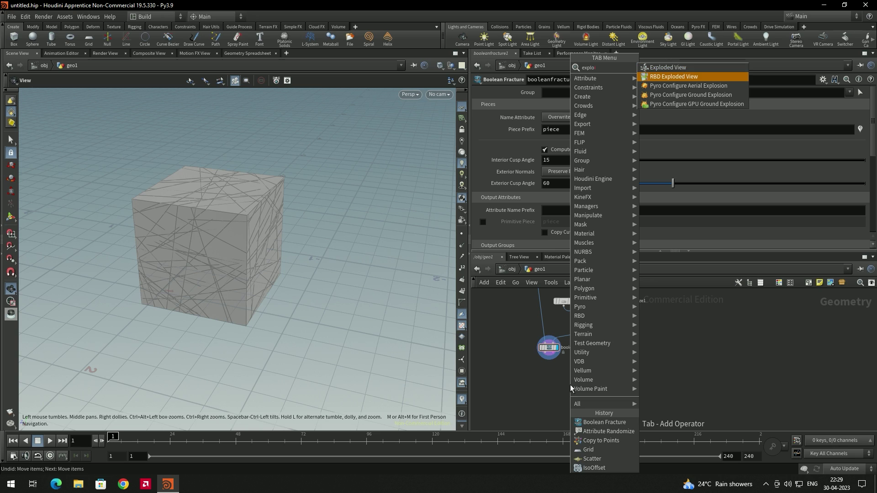
{"action": "key", "text": "Return"}
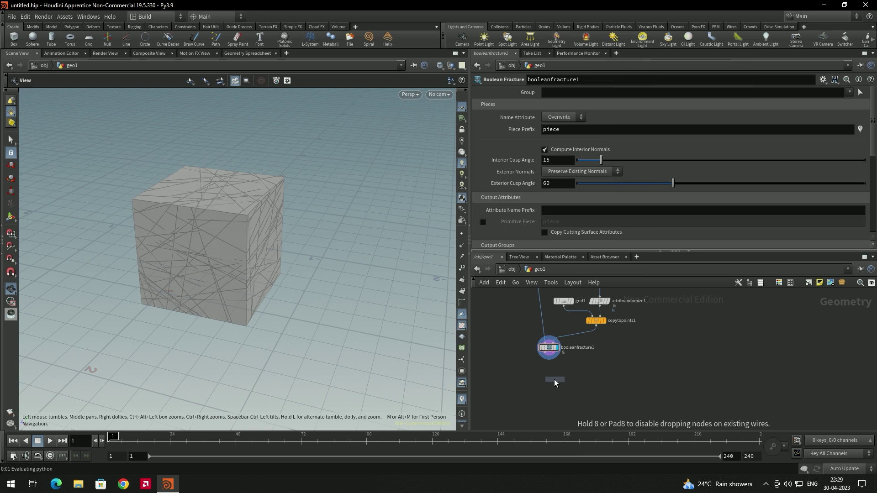
{"action": "left_click", "coordinate": [554, 379]}
{"action": "scroll", "coordinate": [562, 368], "scroll_direction": "up", "scroll_amount": 4}
{"action": "left_click_drag", "start_coordinate": [534, 340], "coordinate": [545, 378]}
{"action": "left_click", "coordinate": [559, 386]}
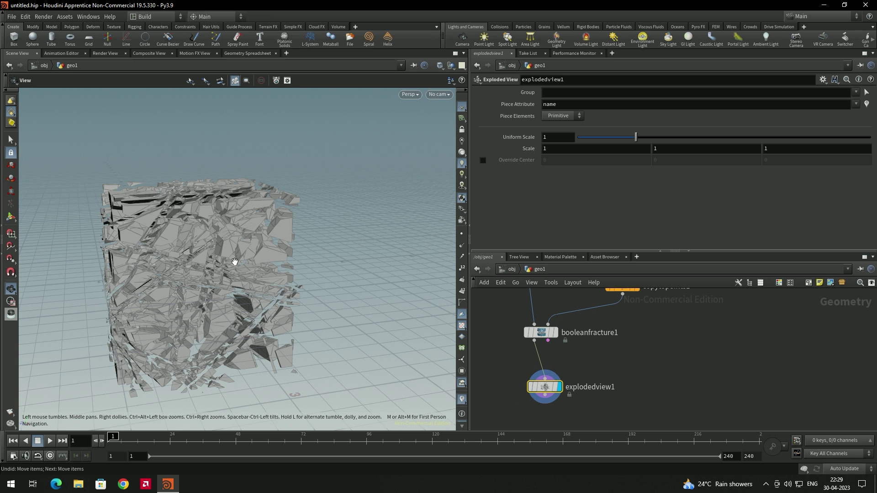
{"action": "left_click_drag", "start_coordinate": [243, 265], "coordinate": [294, 277]}
{"action": "middle_click_drag", "start_coordinate": [652, 344], "coordinate": [656, 360]}
{"action": "mouse_move", "coordinate": [297, 270]}
{"action": "left_mouse_down"}
{"action": "mouse_move", "coordinate": [121, 337]}
{"action": "mouse_move", "coordinate": [190, 303]}
{"action": "mouse_move", "coordinate": [125, 318]}
{"action": "mouse_move", "coordinate": [223, 255]}
{"action": "mouse_move", "coordinate": [217, 241]}
{"action": "mouse_move", "coordinate": [210, 261]}
{"action": "left_mouse_up"}
- Reduce the Scatter node's Force Total Count to 30
{"action": "middle_click_drag", "start_coordinate": [715, 360], "coordinate": [712, 397]}
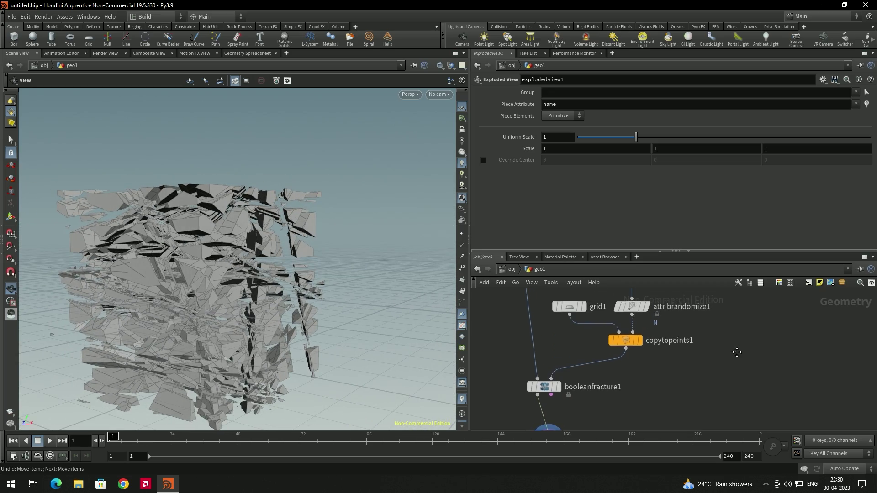
{"action": "middle_click_drag", "start_coordinate": [738, 352], "coordinate": [725, 413]}
{"action": "left_click", "coordinate": [618, 333]}
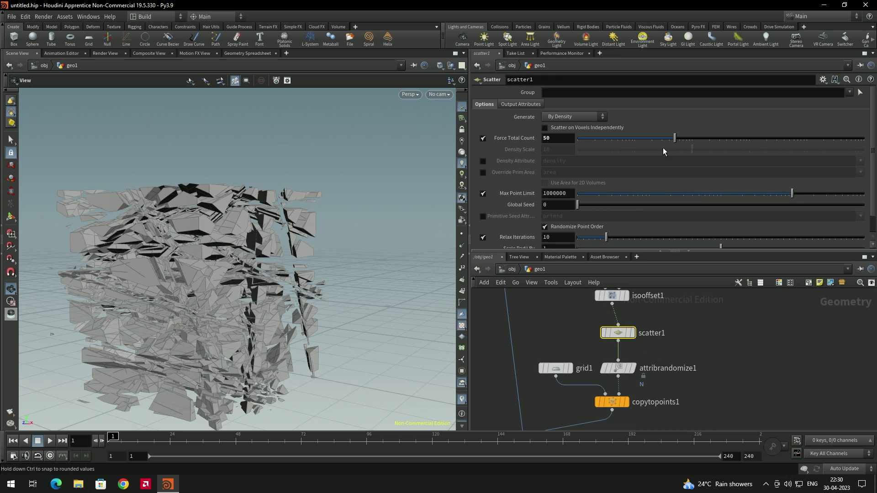
{"action": "mouse_move", "coordinate": [654, 142]}
{"action": "left_mouse_down"}
{"action": "mouse_move", "coordinate": [645, 142]}
{"action": "mouse_move", "coordinate": [653, 141]}
{"action": "left_mouse_up"}
{"action": "left_click_drag", "start_coordinate": [299, 233], "coordinate": [341, 254]}
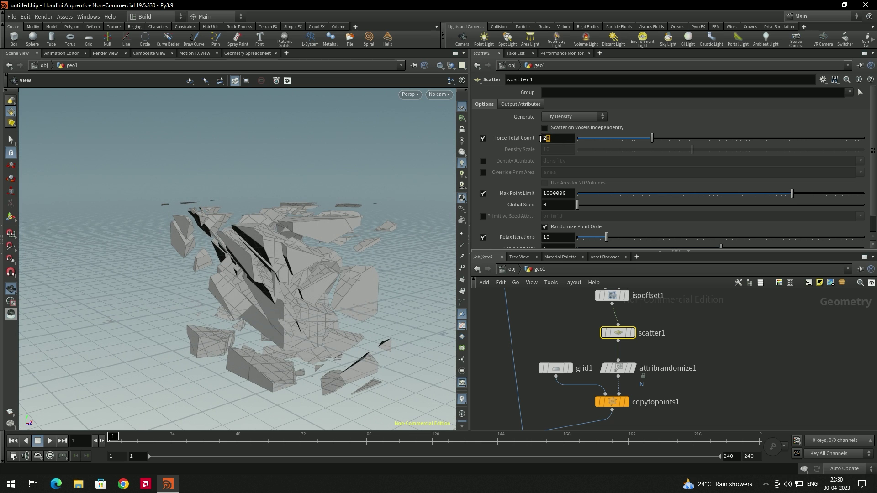
{"action": "key", "text": "Return"}
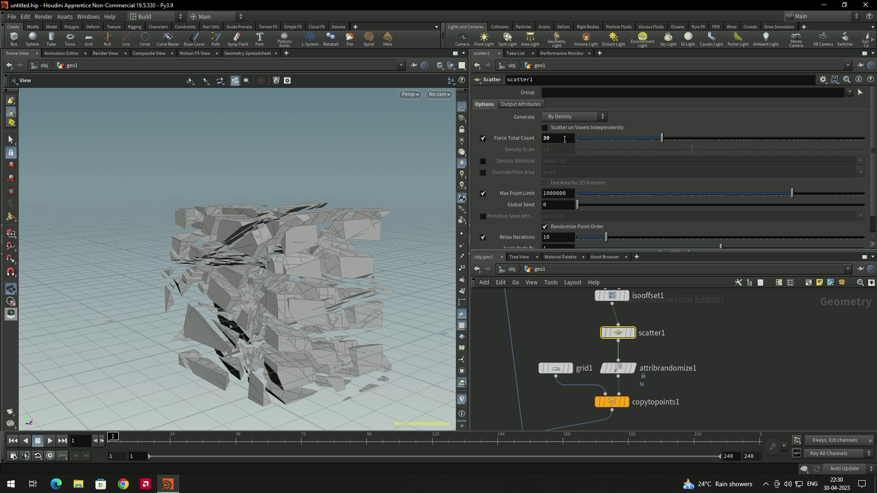
- Reduce the Scatter node's Force Total Count to 15
{"action": "left_click_drag", "start_coordinate": [269, 271], "coordinate": [292, 261]}
{"action": "scroll", "coordinate": [270, 270], "scroll_direction": "down", "scroll_amount": 2}
{"action": "double_click", "coordinate": [555, 141]}
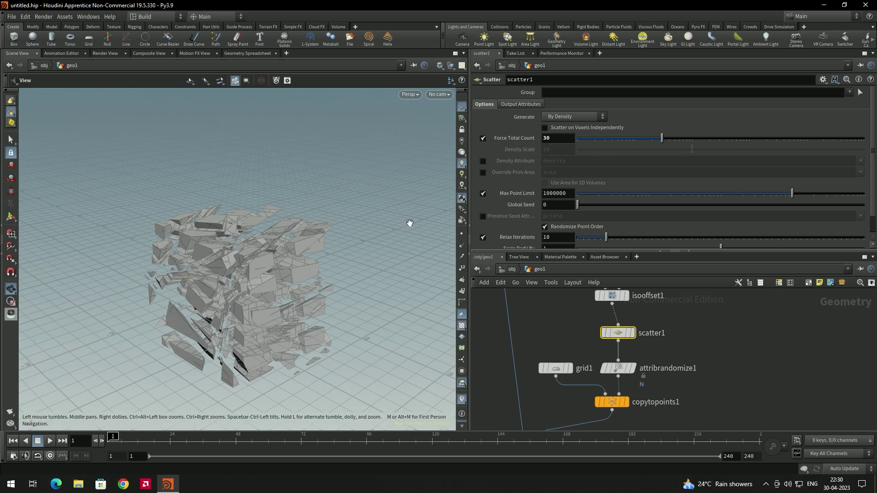
{"action": "left_click_drag", "start_coordinate": [528, 135], "coordinate": [514, 138]}
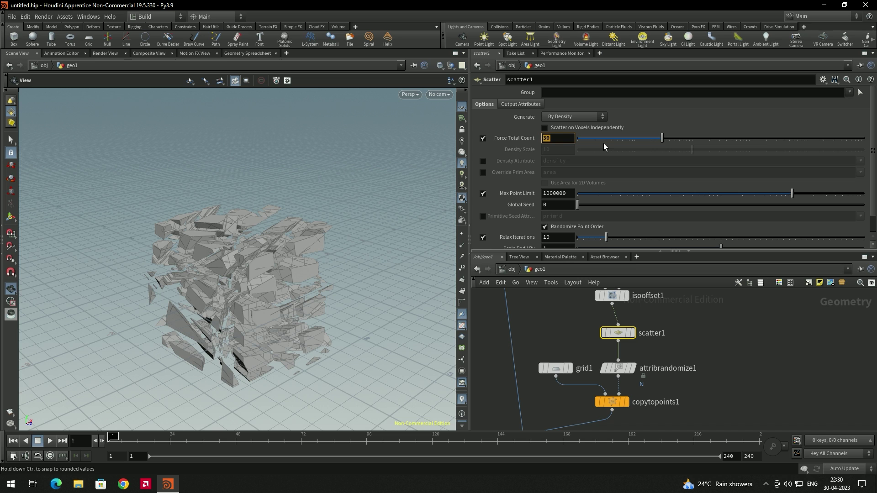
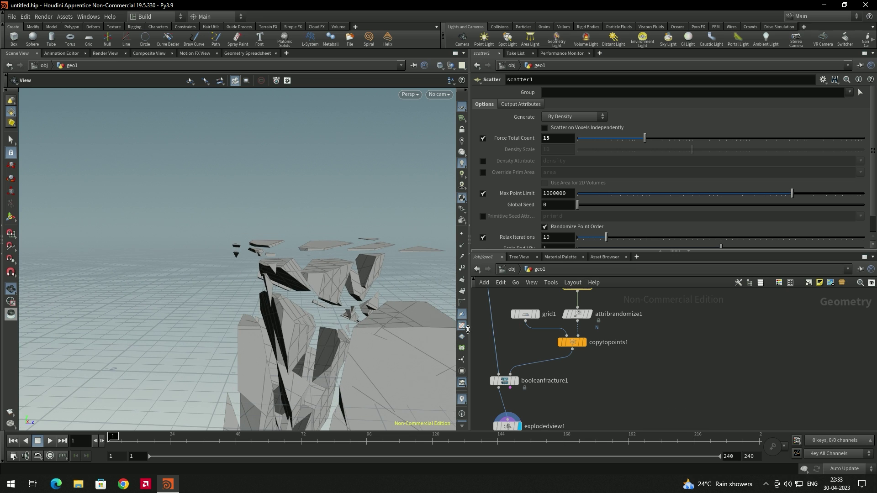
- Display the Grid node that feeds Copy to Points to view the flat cutting surface
{"action": "left_click_drag", "start_coordinate": [357, 296], "coordinate": [366, 306]}
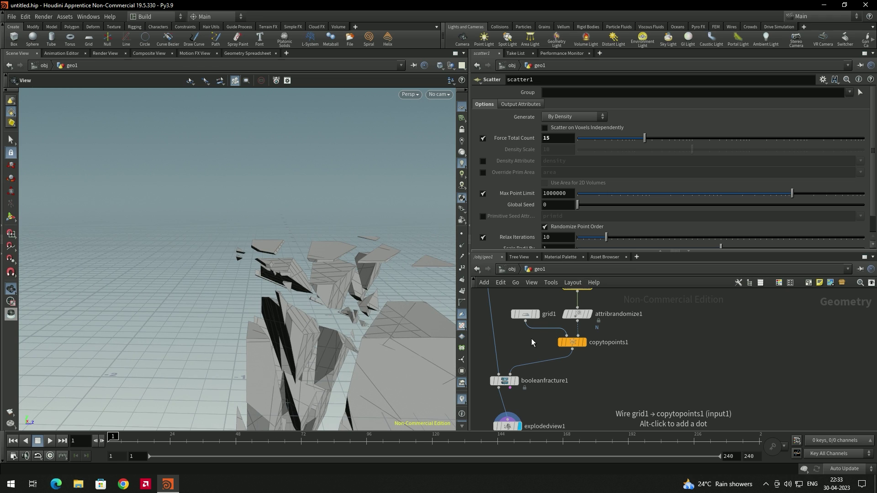
{"action": "middle_click", "coordinate": [555, 363]}
{"action": "middle_click_drag", "start_coordinate": [539, 336], "coordinate": [540, 348]}
{"action": "left_click", "coordinate": [537, 326]}
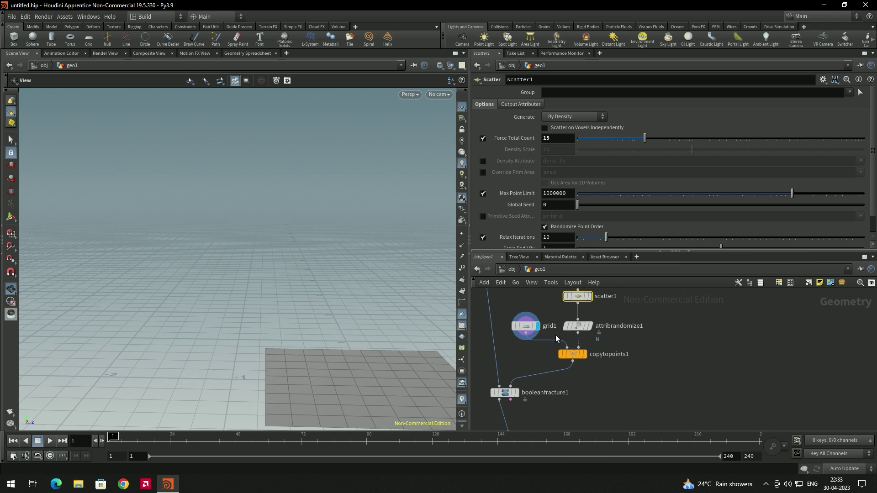
{"action": "middle_click_drag", "start_coordinate": [672, 377], "coordinate": [704, 362]}
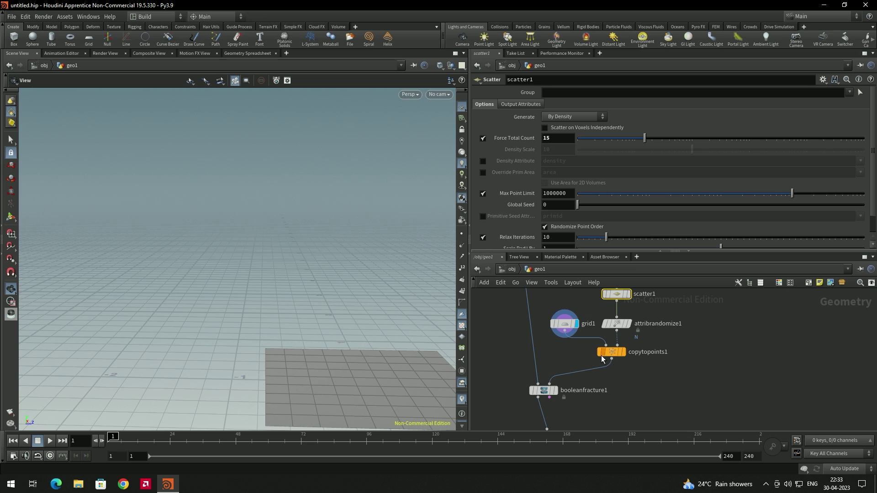
- Insert a Mountain node on the wire between the Grid and Copy to Points nodes, display it, and inspect the deformed grid
{"action": "left_click_drag", "start_coordinate": [571, 331], "coordinate": [559, 316]}
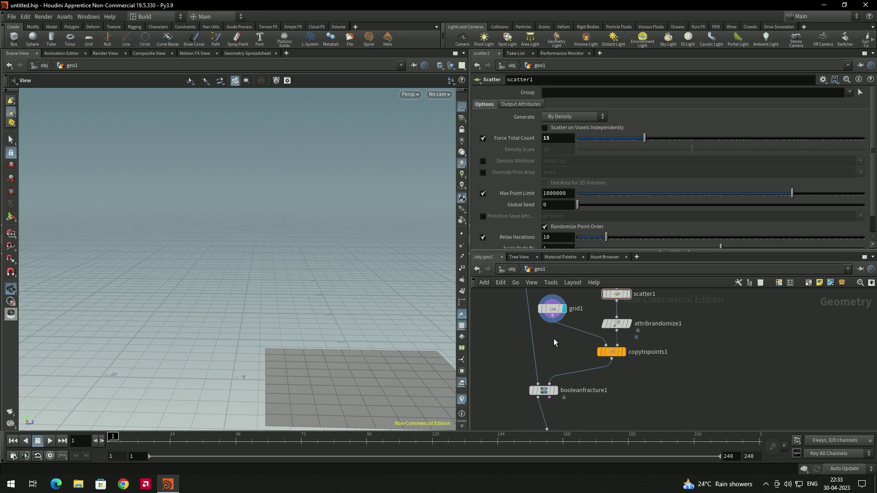
{"action": "key", "text": "Tab"}
{"action": "type", "text": "moun"}
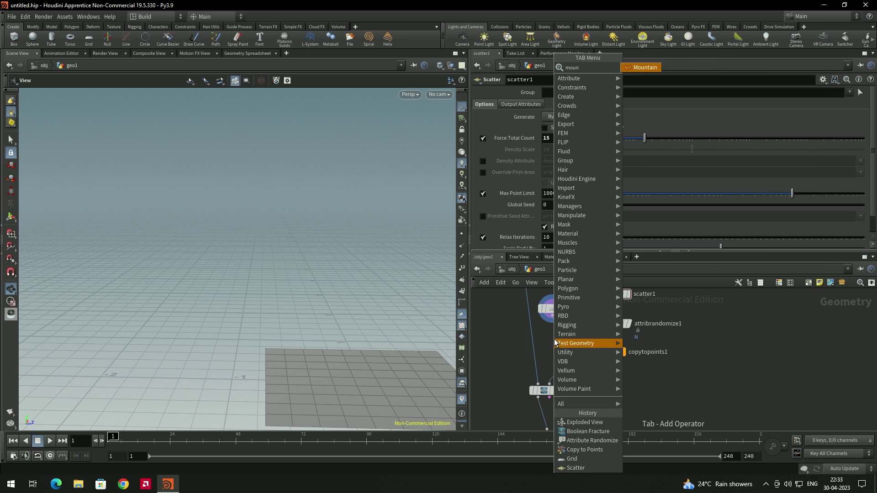
{"action": "key", "text": "Return"}
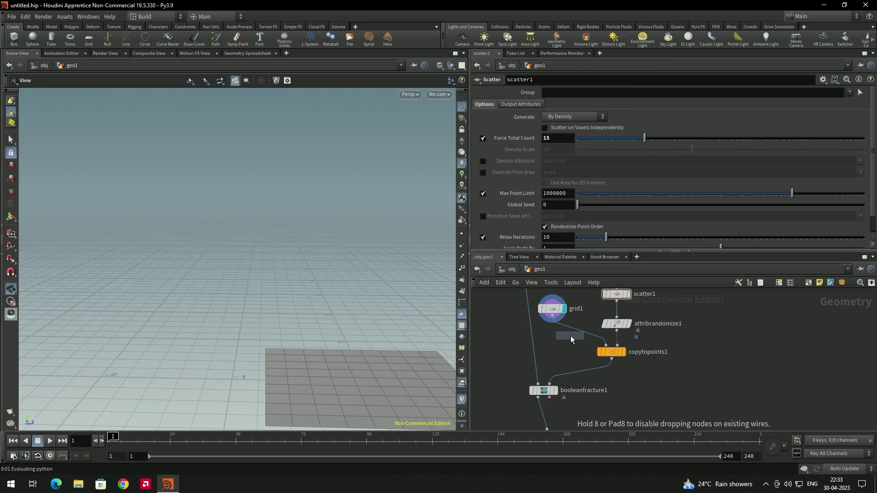
{"action": "left_click", "coordinate": [579, 327]}
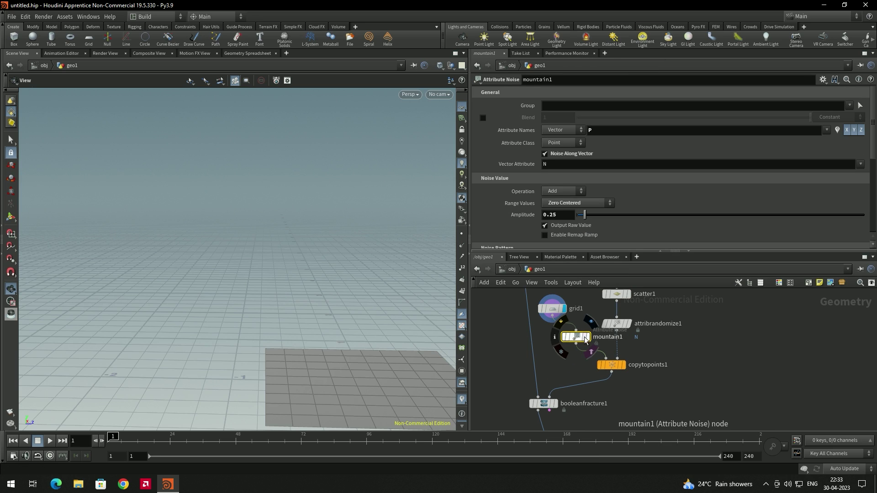
{"action": "left_click", "coordinate": [588, 338]}
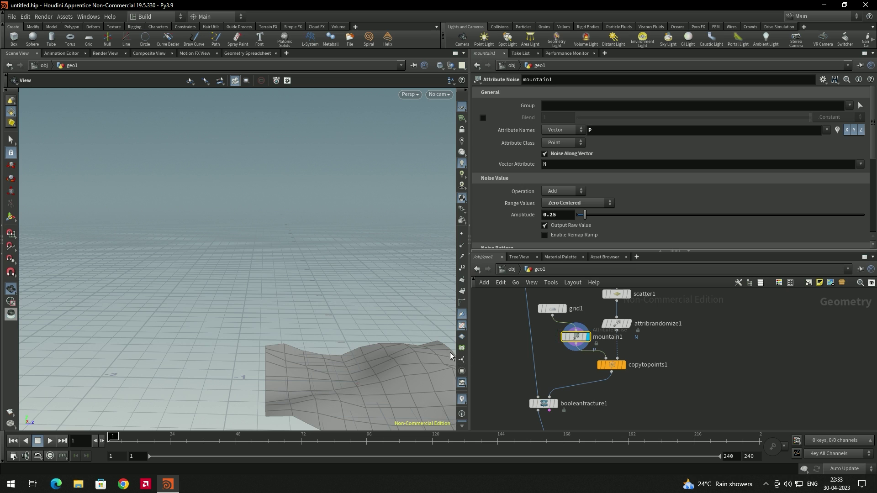
{"action": "scroll", "coordinate": [357, 330], "scroll_direction": "up", "scroll_amount": 3}
{"action": "left_click_drag", "start_coordinate": [357, 330], "coordinate": [320, 307]}
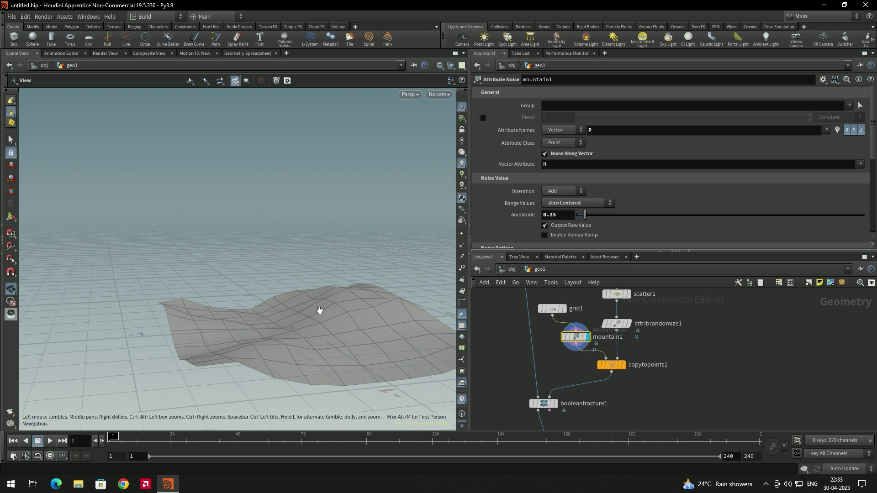
- Raise the Grid node's Rows and Columns to 50 each
{"action": "left_click", "coordinate": [553, 308]}
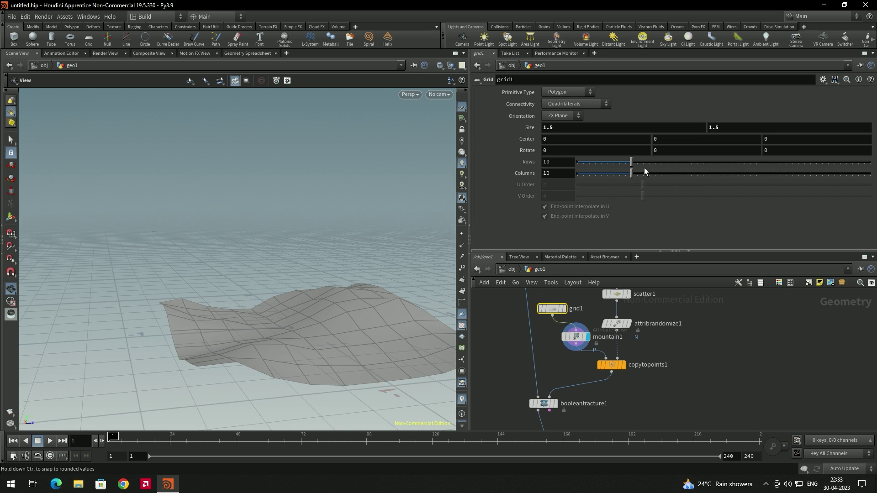
{"action": "left_click_drag", "start_coordinate": [632, 161], "coordinate": [780, 163]}
{"action": "left_click_drag", "start_coordinate": [632, 176], "coordinate": [871, 176]}
{"action": "left_click_drag", "start_coordinate": [784, 164], "coordinate": [871, 162]}
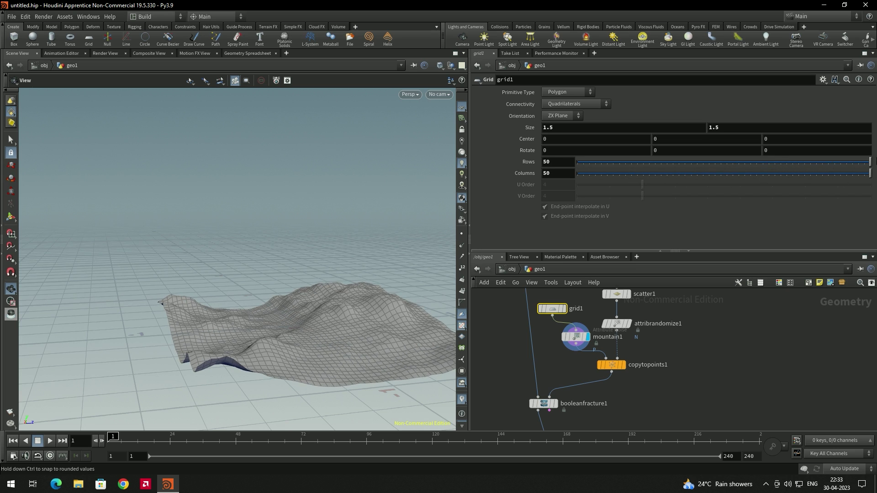
{"action": "left_click_drag", "start_coordinate": [354, 242], "coordinate": [338, 249]}
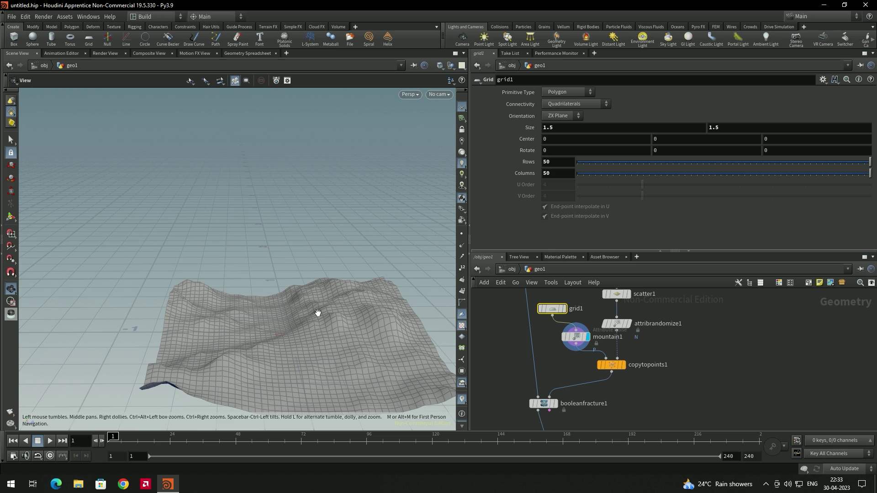
- Set the Mountain node's Amplitude to 0.29 and its noise Element Size to 0.47
{"action": "left_click", "coordinate": [577, 337]}
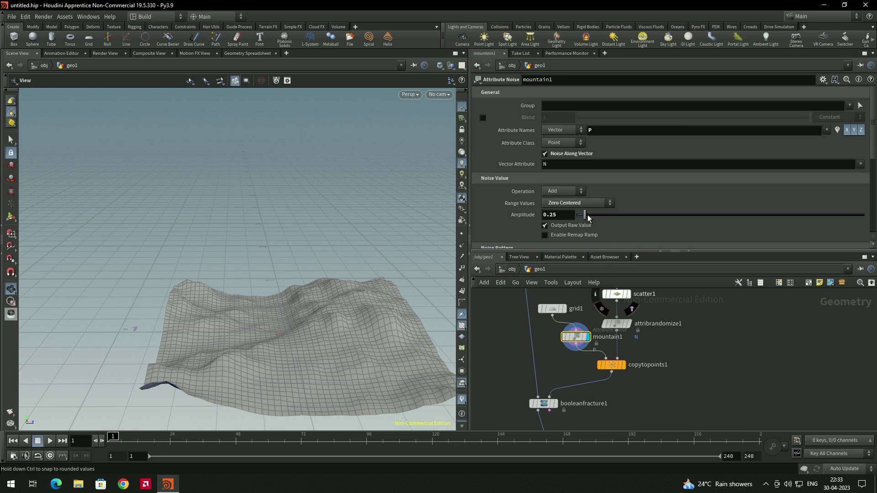
{"action": "mouse_move", "coordinate": [587, 217]}
{"action": "left_mouse_down"}
{"action": "mouse_move", "coordinate": [602, 219]}
{"action": "mouse_move", "coordinate": [588, 219]}
{"action": "left_mouse_up"}
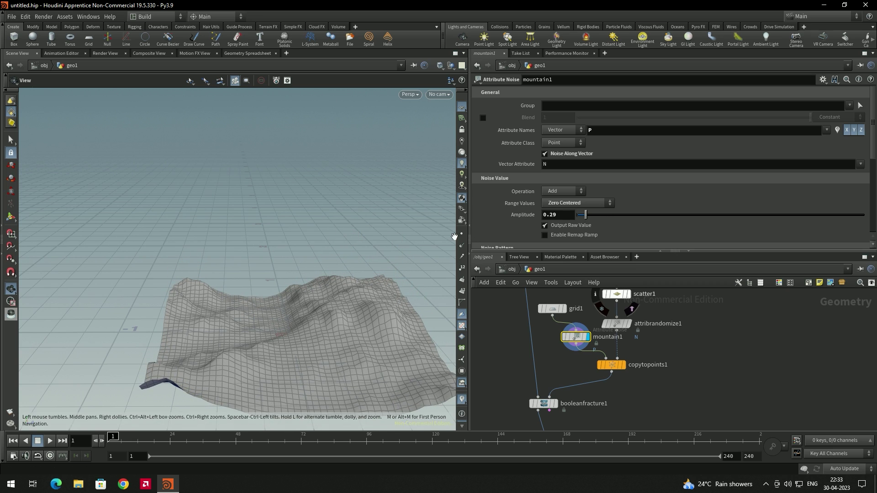
{"action": "scroll", "coordinate": [508, 213], "scroll_direction": "down", "scroll_amount": 2}
{"action": "scroll", "coordinate": [507, 211], "scroll_direction": "down", "scroll_amount": 2}
{"action": "left_click_drag", "start_coordinate": [606, 216], "coordinate": [589, 225]}
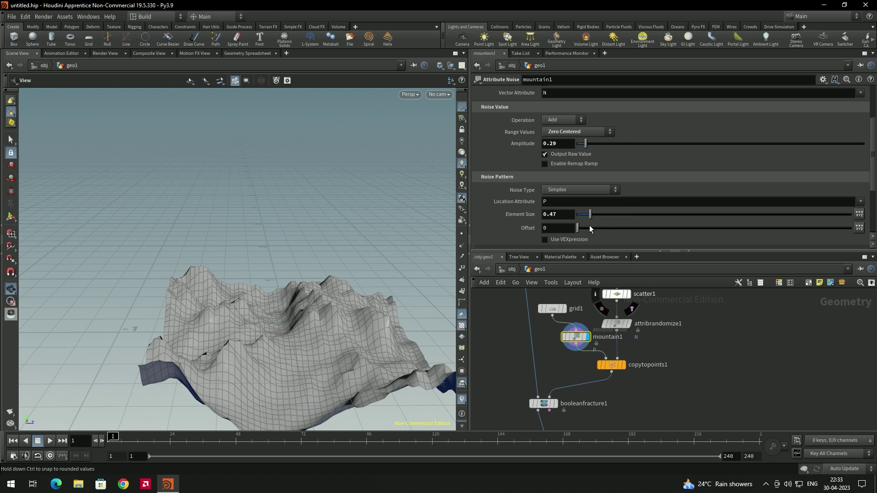
- Display the Copy to Points node to check the noisy cutting grids, and switch the display to the Exploded View node
{"action": "left_click", "coordinate": [623, 365]}
{"action": "mouse_move", "coordinate": [326, 253]}
{"action": "left_mouse_down"}
{"action": "mouse_move", "coordinate": [331, 274]}
{"action": "mouse_move", "coordinate": [320, 269]}
{"action": "mouse_move", "coordinate": [319, 256]}
{"action": "mouse_move", "coordinate": [325, 265]}
{"action": "left_mouse_up"}
{"action": "middle_click_drag", "start_coordinate": [697, 399], "coordinate": [735, 323]}
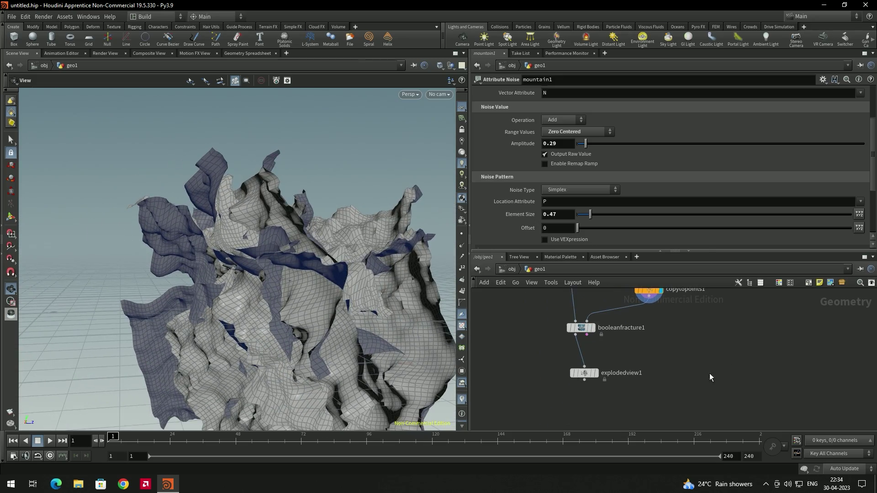
{"action": "left_click", "coordinate": [595, 373]}
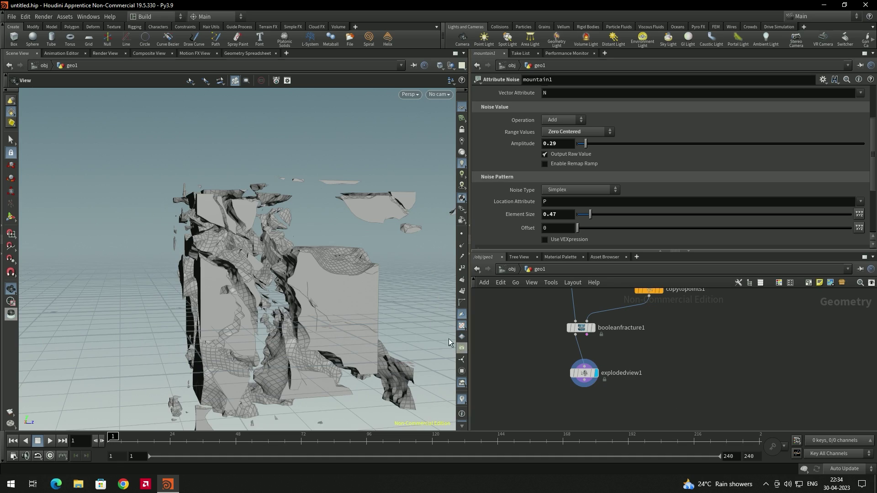
{"action": "left_click_drag", "start_coordinate": [324, 316], "coordinate": [429, 292]}
- Vary the Exploded View node's Uniform Scale to inspect the separated pieces, and set it to 0
{"action": "left_click", "coordinate": [585, 374]}
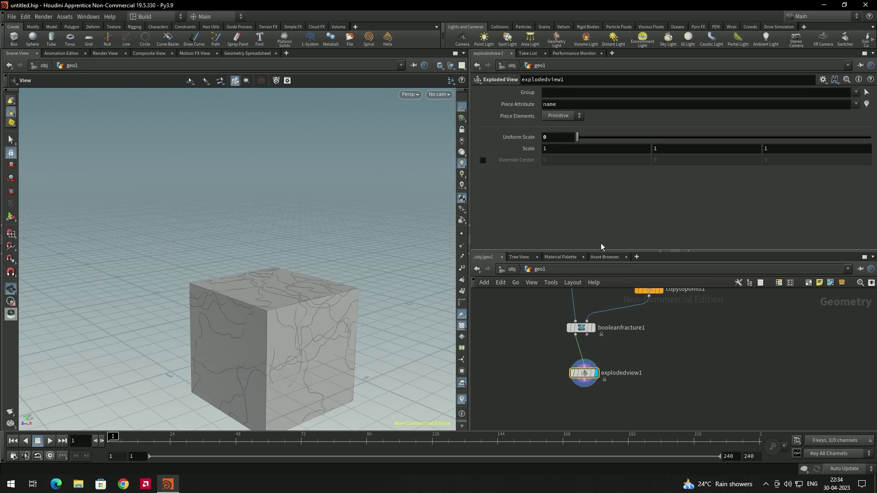
{"action": "left_click_drag", "start_coordinate": [635, 137], "coordinate": [728, 137]}
{"action": "left_click_drag", "start_coordinate": [407, 238], "coordinate": [292, 272]}
{"action": "left_click_drag", "start_coordinate": [728, 137], "coordinate": [542, 159]}
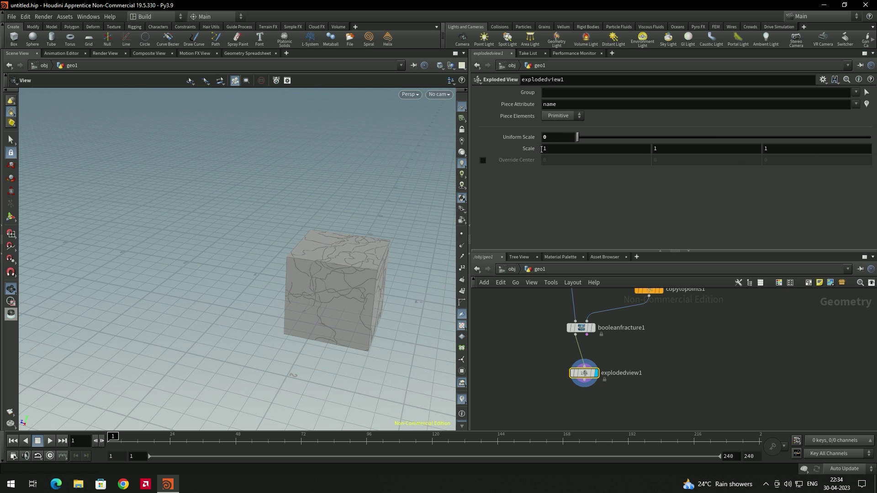
{"action": "left_click_drag", "start_coordinate": [336, 288], "coordinate": [319, 282]}
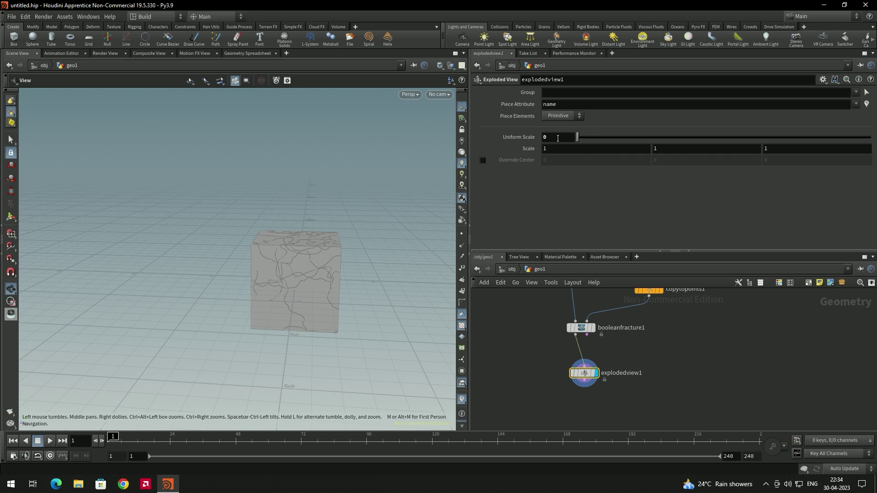
- Keyframe the Exploded View's Uniform Scale at 0 on frame 1 and 5 on frame 72, and return to frame 1
{"action": "left_click", "coordinate": [555, 137], "text": "alt"}
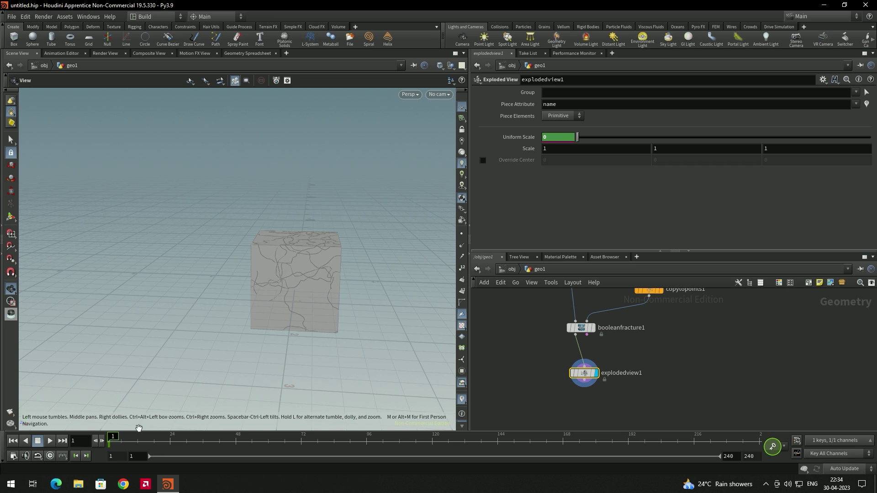
{"action": "left_click", "coordinate": [368, 442]}
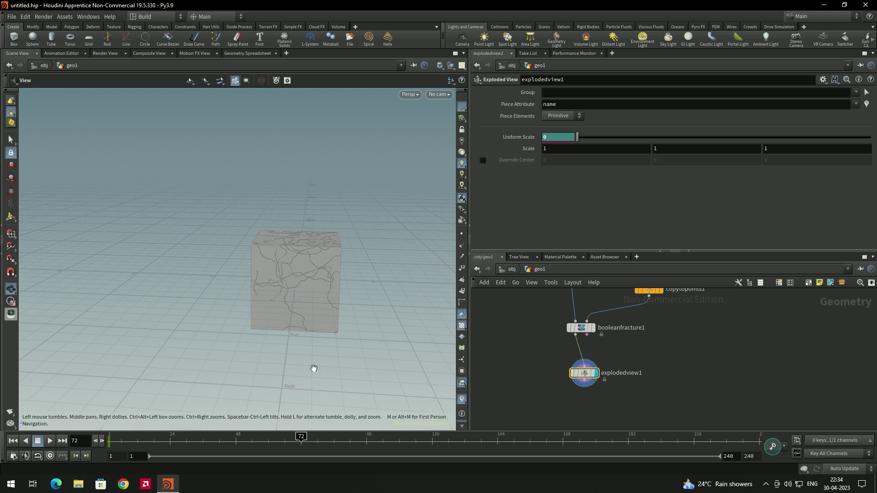
{"action": "left_click_drag", "start_coordinate": [577, 137], "coordinate": [870, 137]}
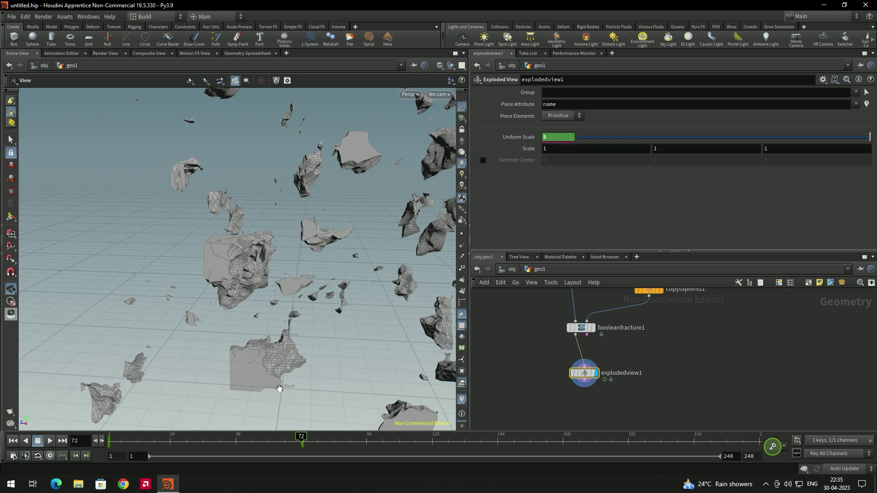
{"action": "left_click_drag", "start_coordinate": [294, 441], "coordinate": [109, 441]}
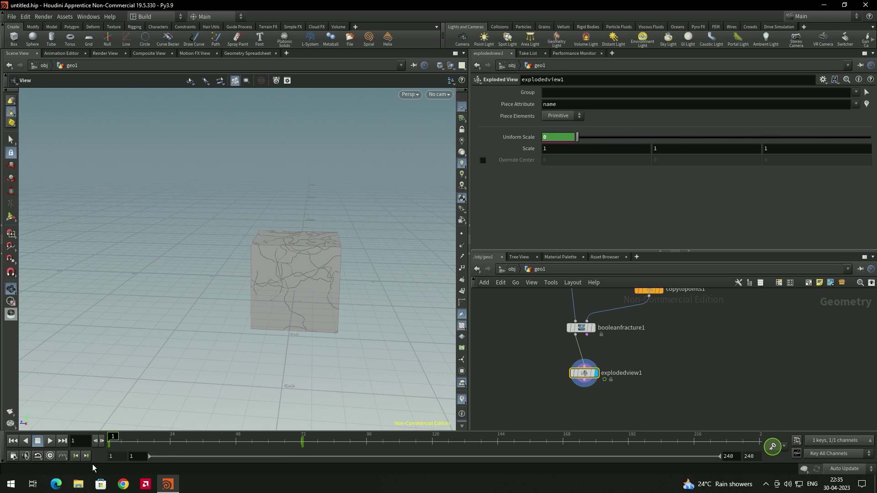
- Turn on real-time playback, play the explosion animation, and inspect the fractured box back at frame 1
{"action": "left_click", "coordinate": [51, 459]}
{"action": "scroll", "coordinate": [223, 295], "scroll_direction": "down", "scroll_amount": 1}
{"action": "scroll", "coordinate": [280, 282], "scroll_direction": "down", "scroll_amount": 1}
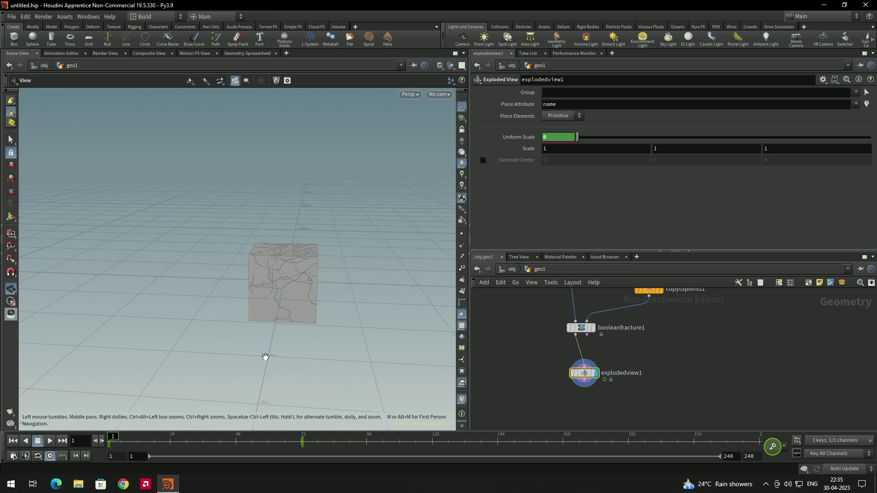
{"action": "left_click", "coordinate": [50, 442]}
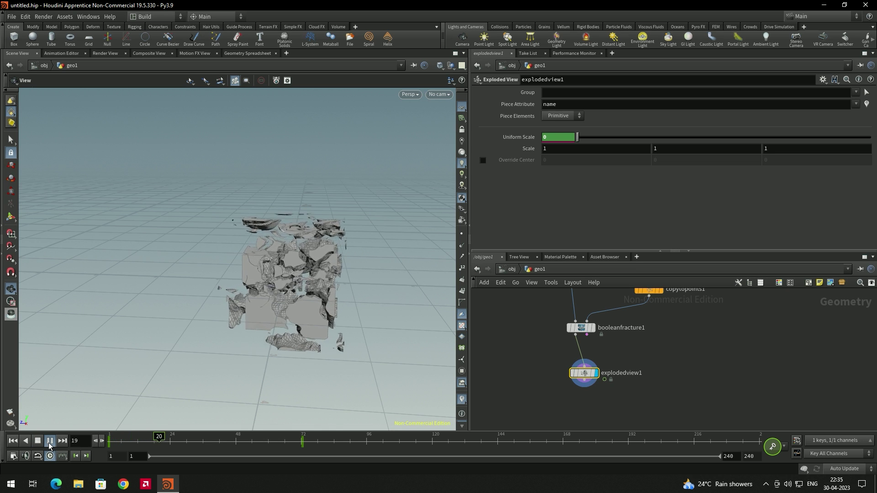
{"action": "left_click_drag", "start_coordinate": [203, 336], "coordinate": [282, 329]}
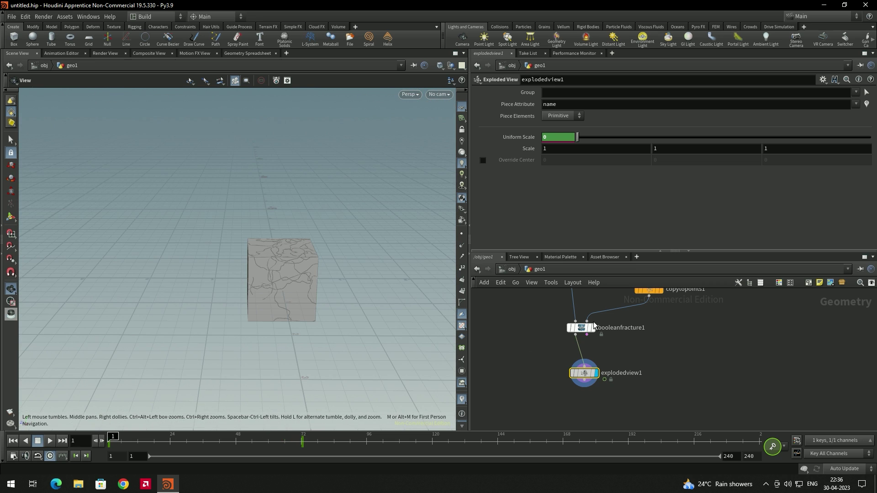
{"action": "scroll", "coordinate": [593, 324], "scroll_direction": "up", "scroll_amount": 2}
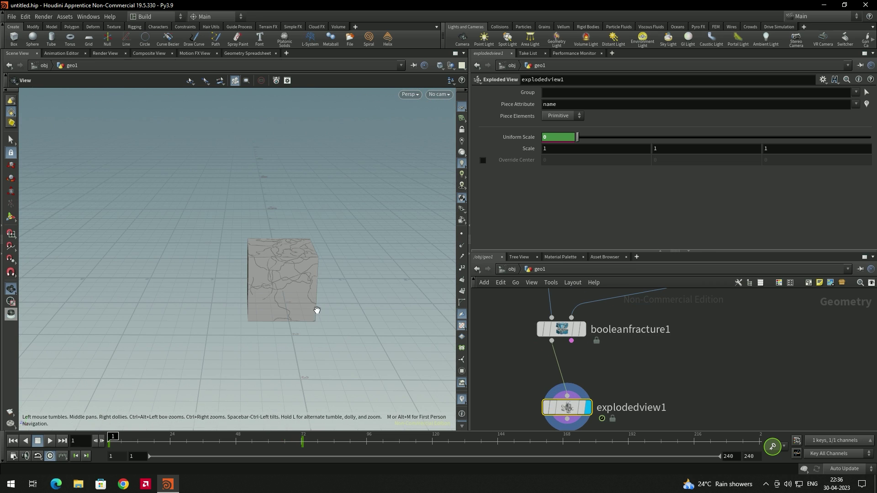
{"action": "left_click_drag", "start_coordinate": [295, 302], "coordinate": [310, 286]}
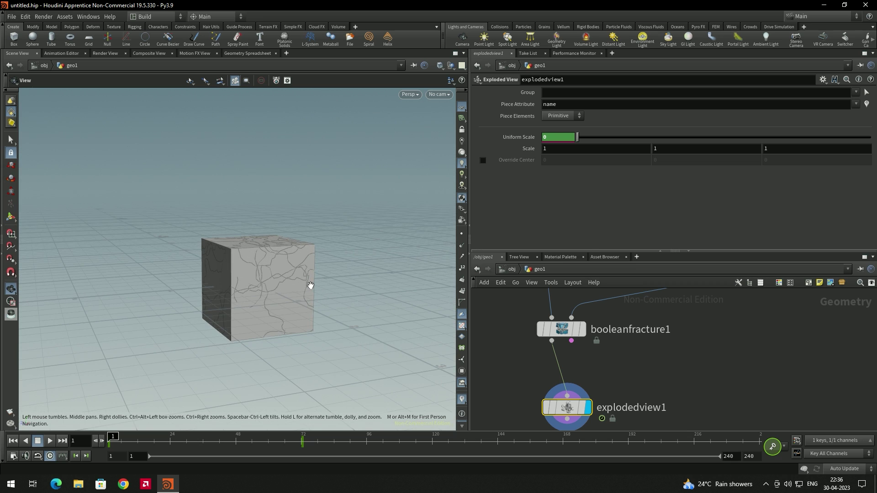